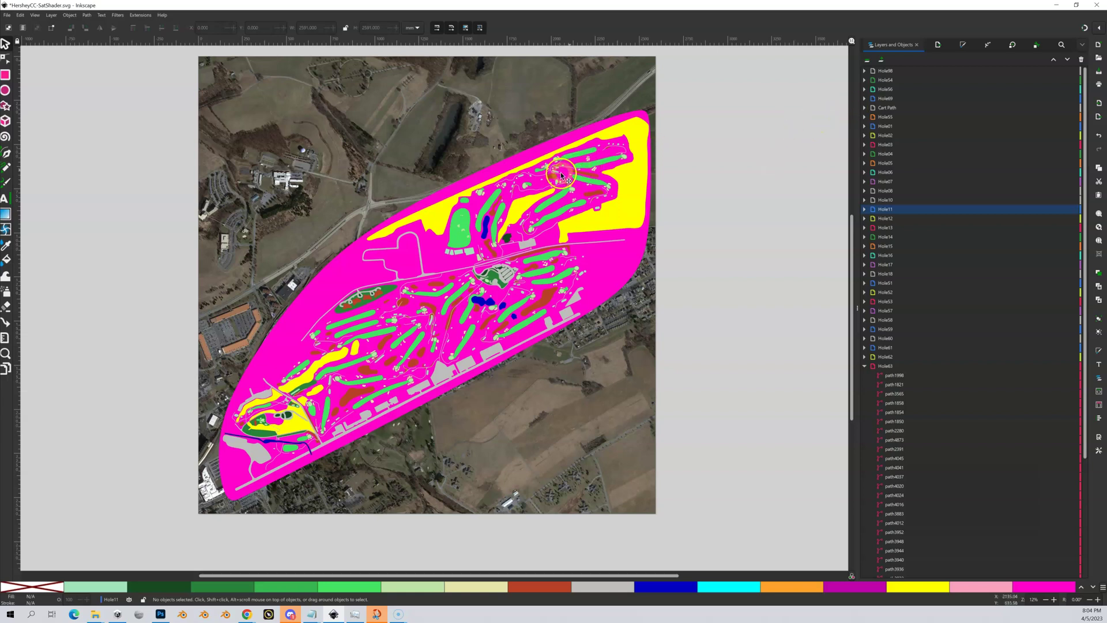
Step: Collapse the Hole63 layer and hide the Hole99 layer containing the magenta base shape
{"action": "left_click", "coordinate": [864, 366]}
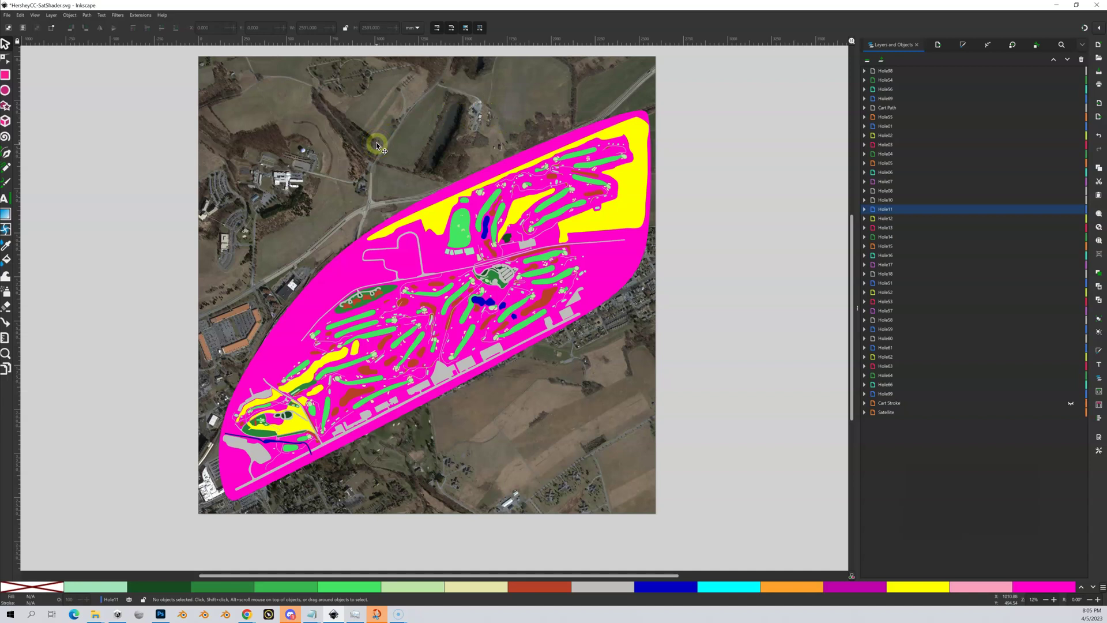
{"action": "left_click", "coordinate": [1071, 394]}
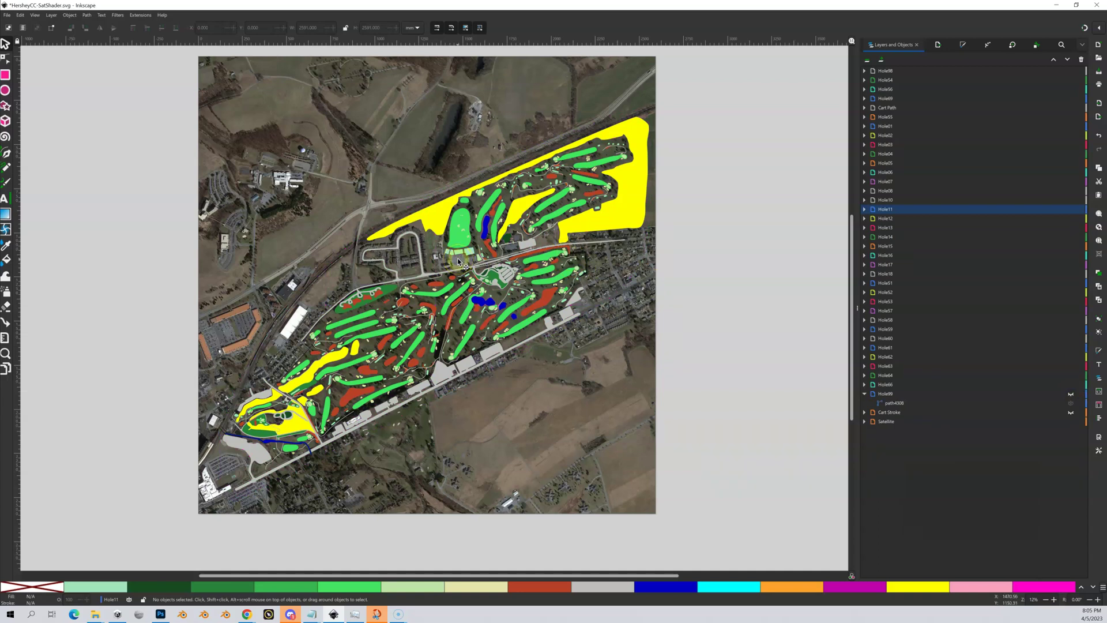
Step: Toggle the Hole51 layer's visibility to compare its traced shapes with the satellite image
{"action": "scroll", "coordinate": [459, 261], "scroll_direction": "up", "scroll_amount": 3}
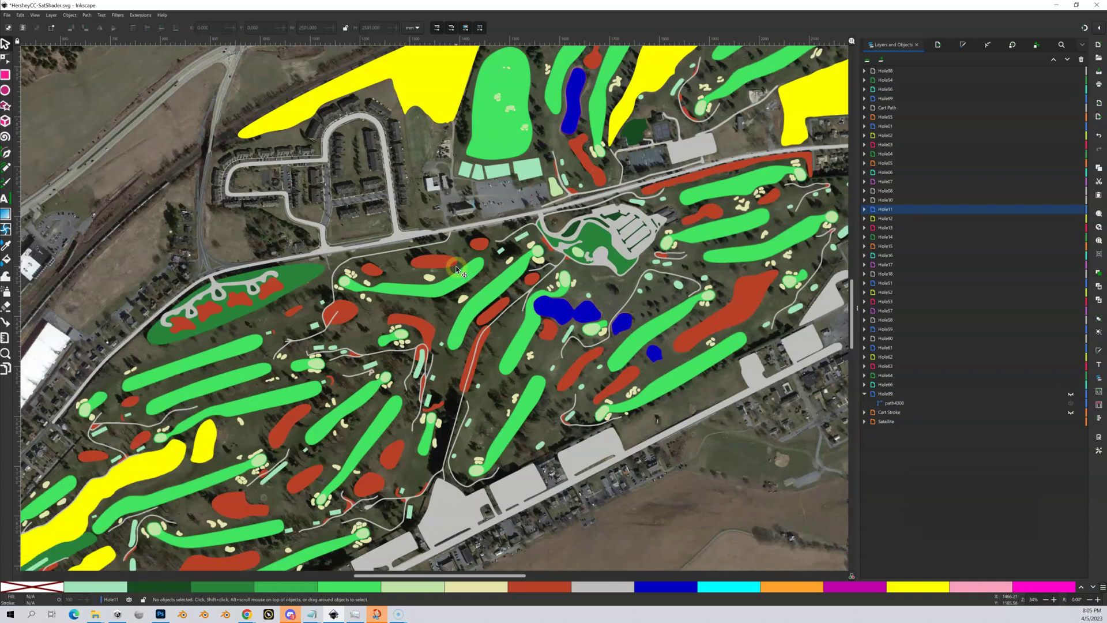
{"action": "scroll", "coordinate": [457, 270], "scroll_direction": "up", "scroll_amount": 1}
{"action": "scroll", "coordinate": [456, 266], "scroll_direction": "up", "scroll_amount": 1}
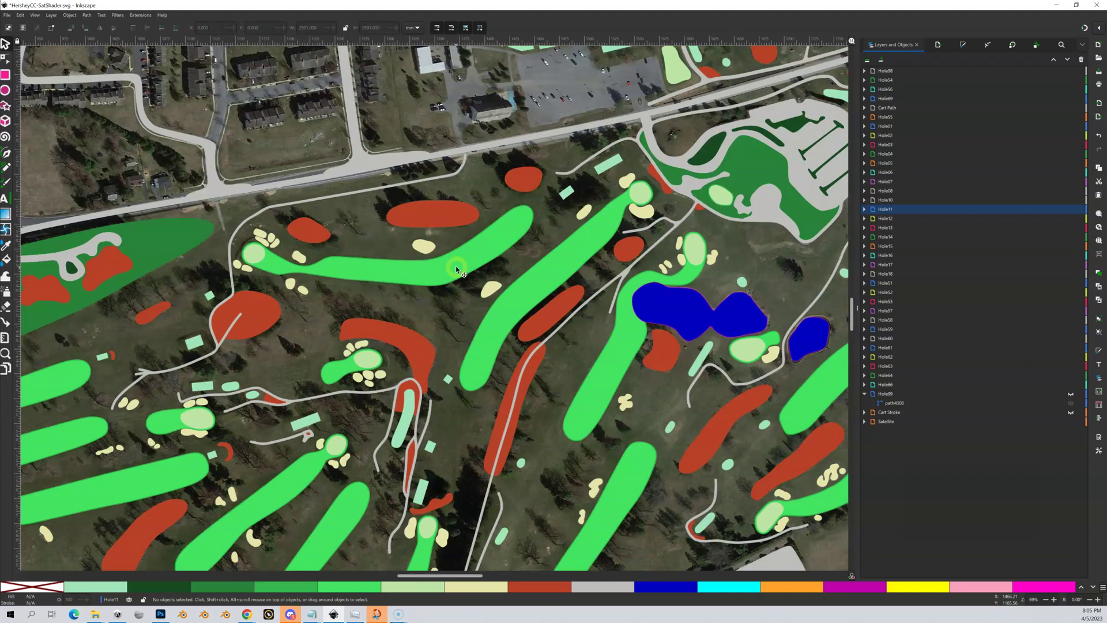
{"action": "scroll", "coordinate": [456, 265], "scroll_direction": "up", "scroll_amount": 1}
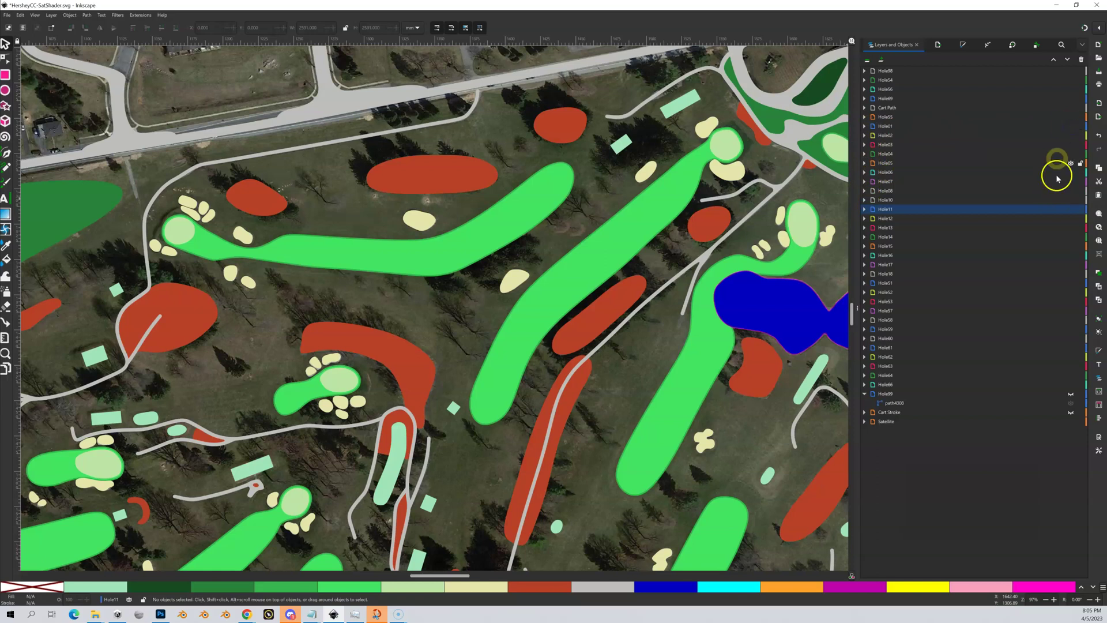
{"action": "left_click", "coordinate": [1071, 284]}
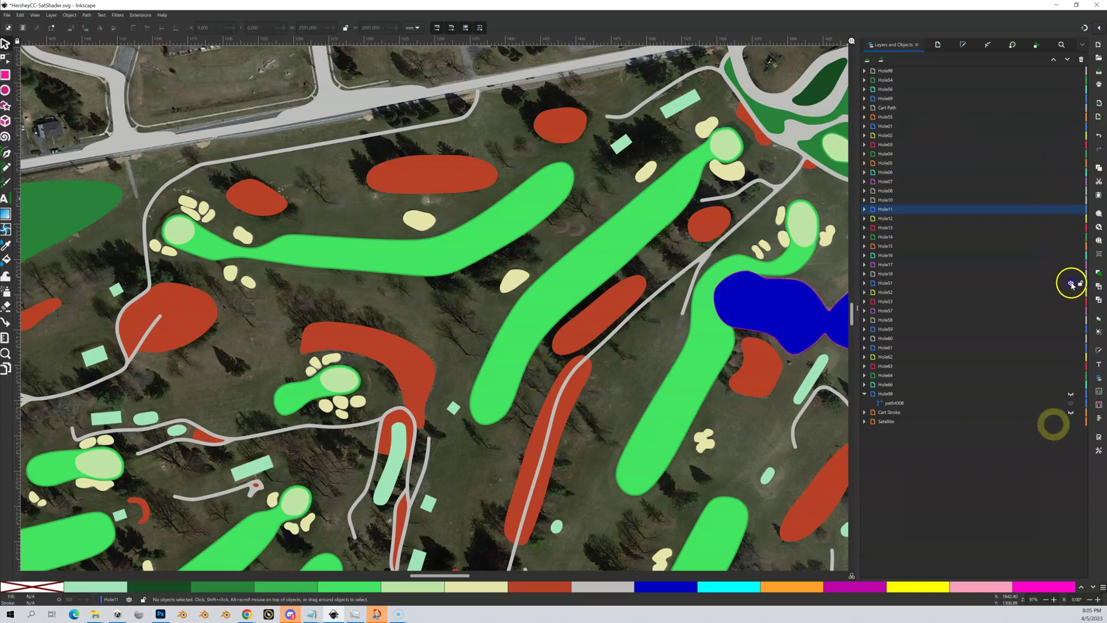
{"action": "left_click", "coordinate": [1072, 284]}
{"action": "left_click", "coordinate": [1071, 283]}
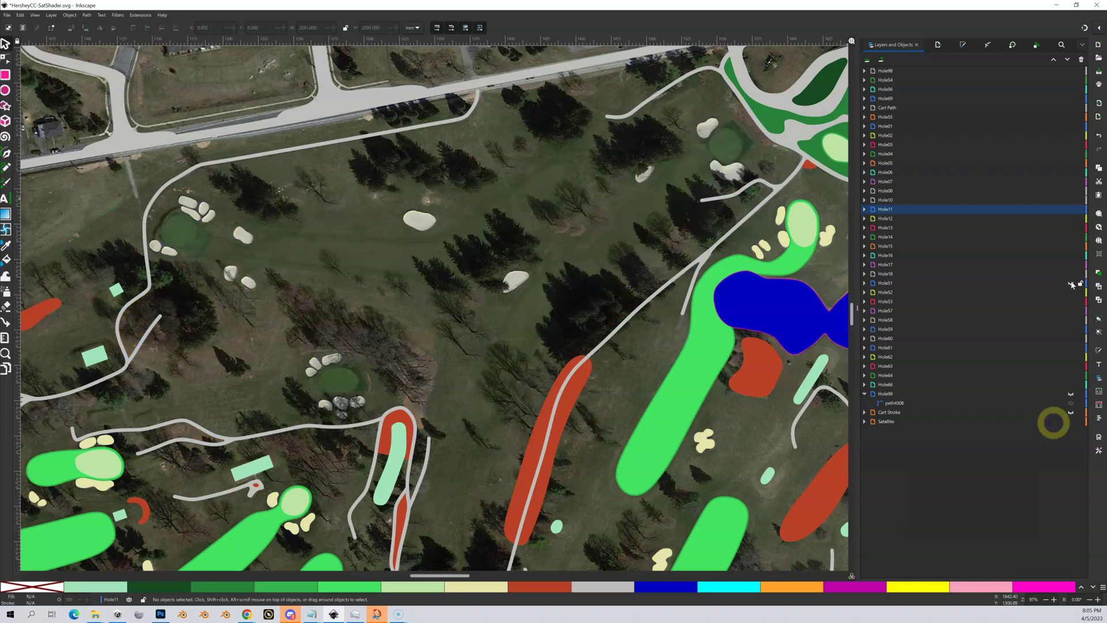
{"action": "left_click", "coordinate": [1071, 283]}
{"action": "left_click", "coordinate": [1071, 284]}
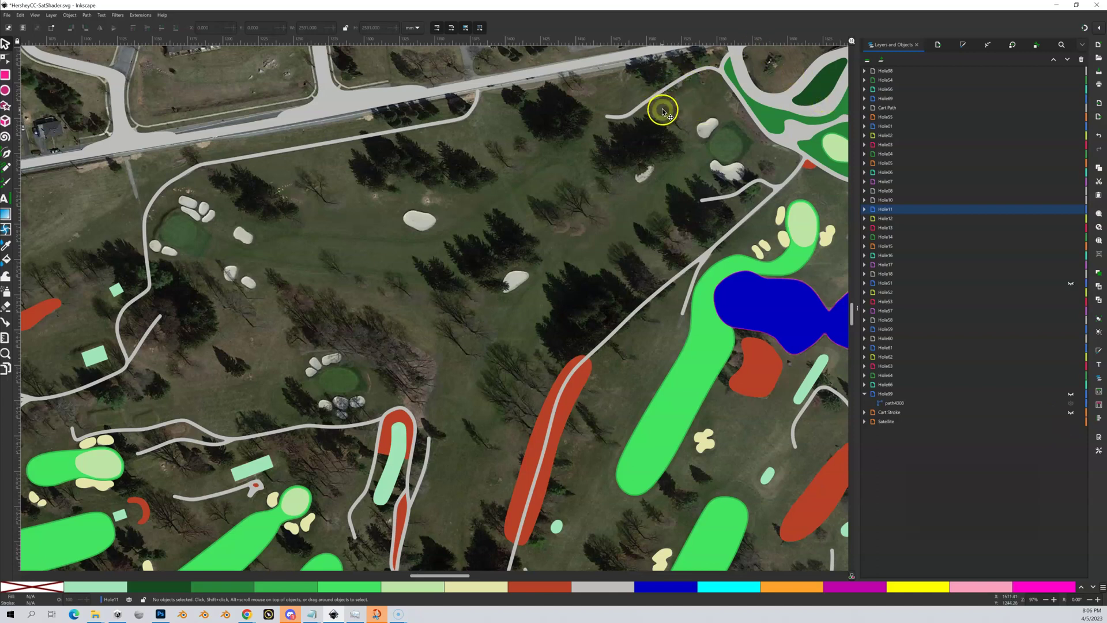
{"action": "left_click", "coordinate": [1071, 284]}
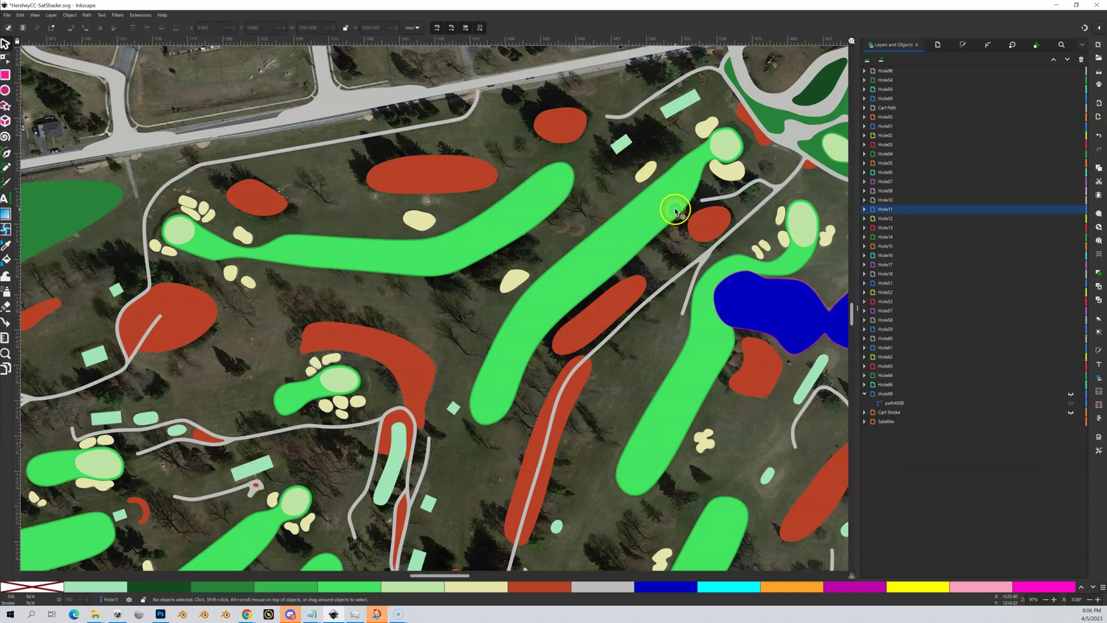
Step: Select the fairway shapes on the Hole51 layer and inspect the bent fairway's bright green path and its darker fringe
{"action": "left_click", "coordinate": [652, 209]}
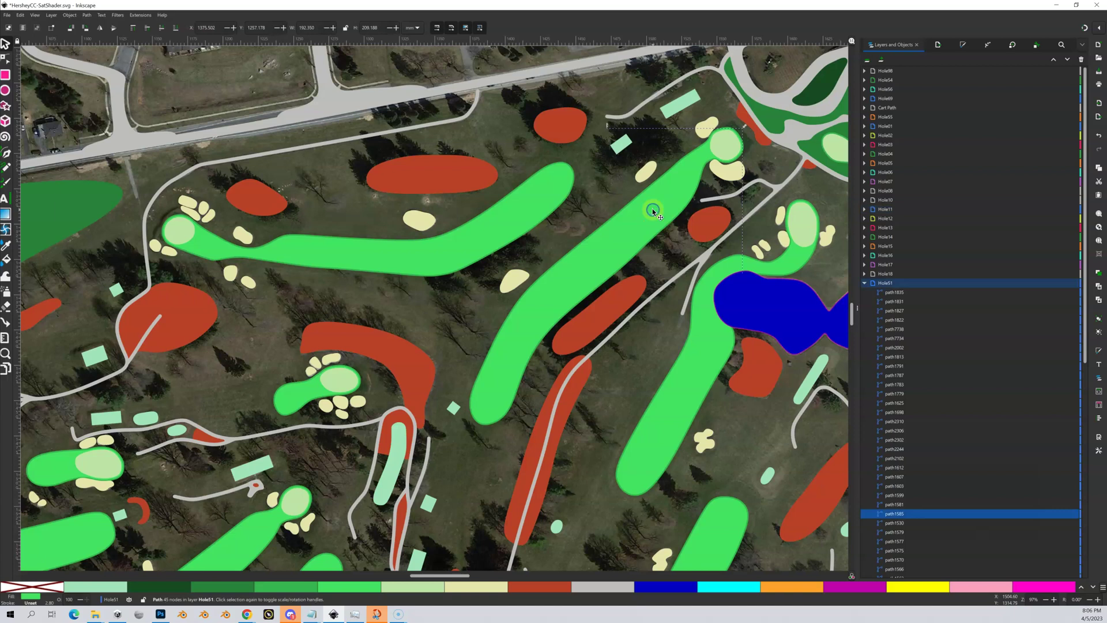
{"action": "key", "text": "plus"}
{"action": "key", "text": "plus"}
{"action": "key", "text": "plus"}
{"action": "key", "text": "plus"}
{"action": "scroll", "coordinate": [536, 190], "scroll_direction": "up", "scroll_amount": 6}
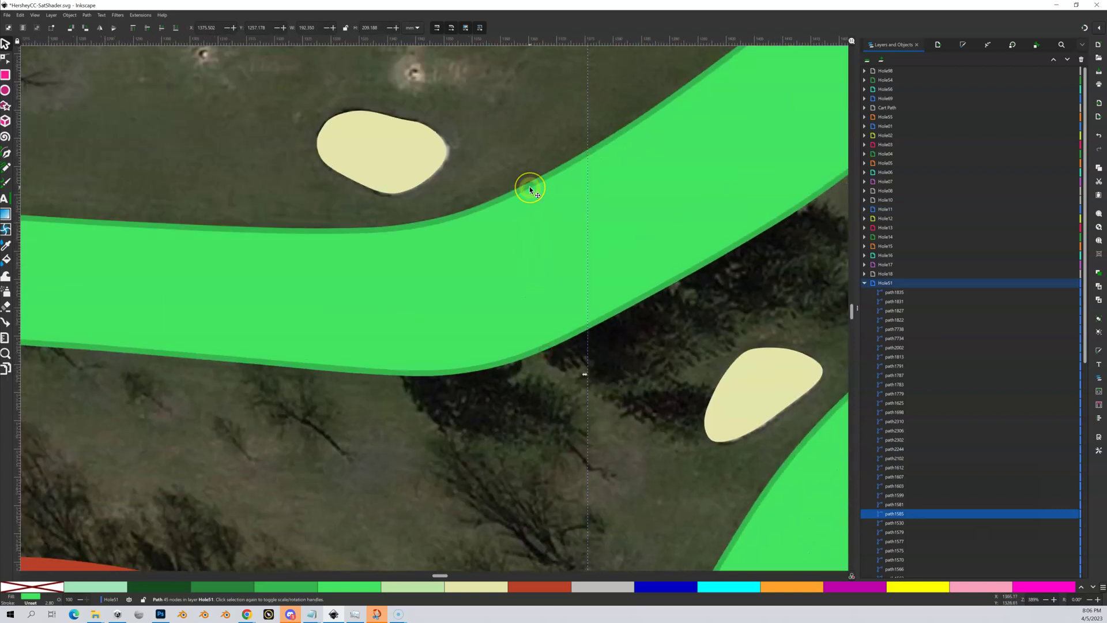
{"action": "left_click", "coordinate": [530, 185]}
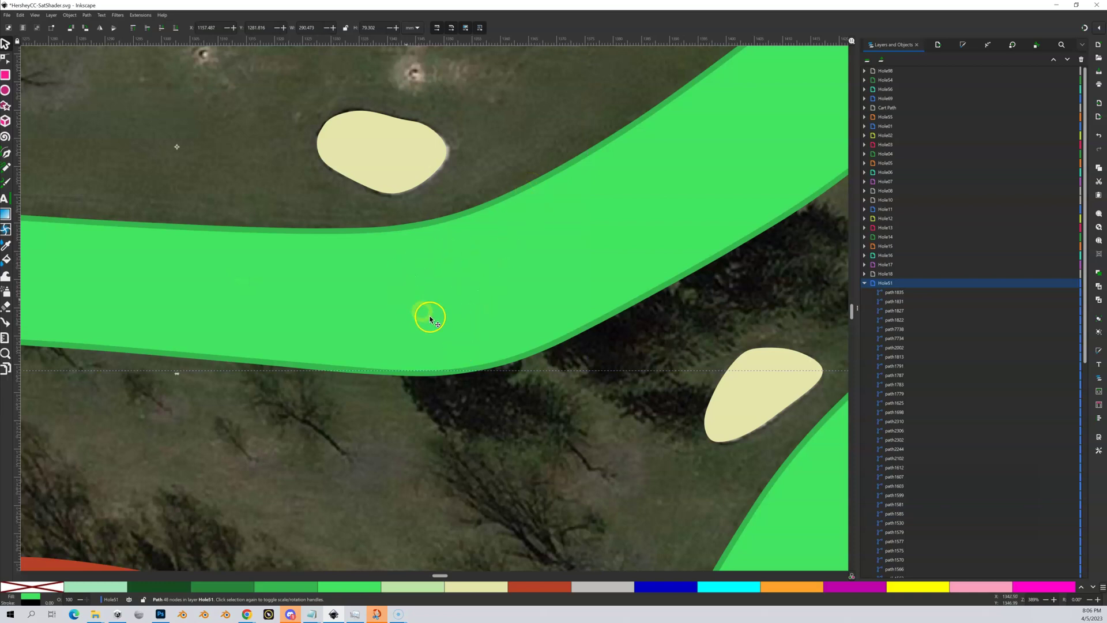
{"action": "left_click_drag", "start_coordinate": [455, 379], "coordinate": [439, 378]}
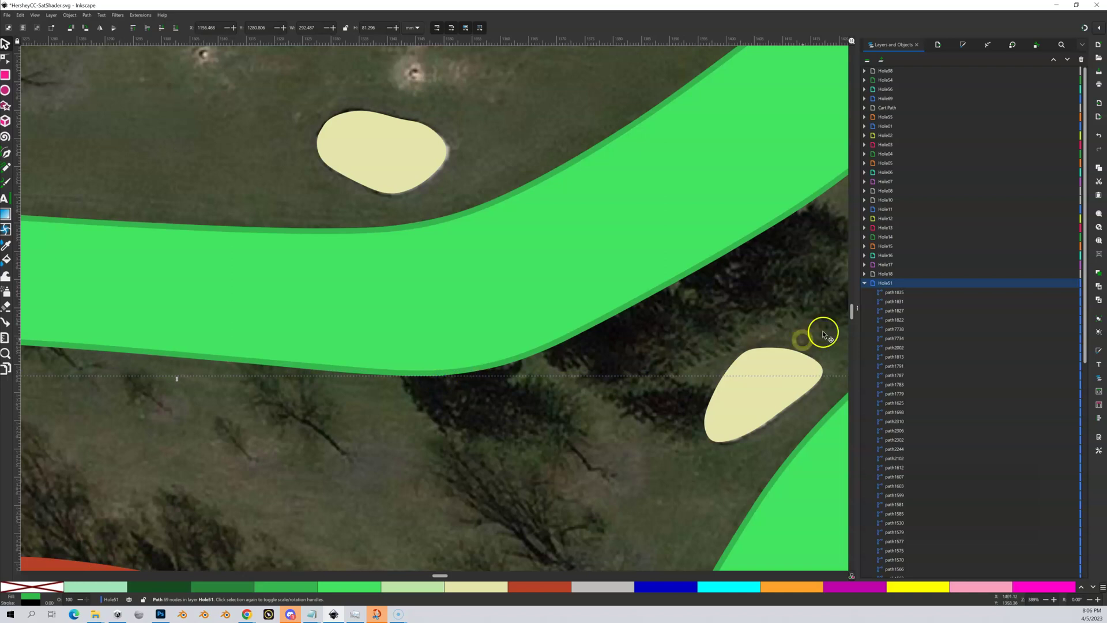
Step: Toggle the visibility of the bent fairway's bright green path to compare it with the darker fringe shape underneath
{"action": "scroll", "coordinate": [886, 302], "scroll_direction": "down", "scroll_amount": 6}
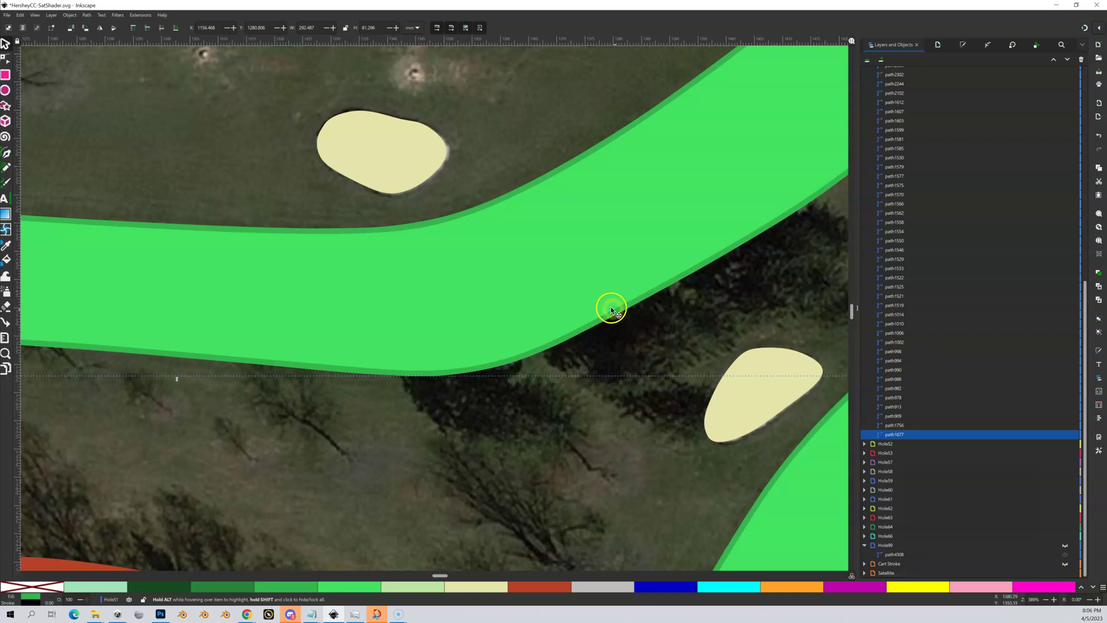
{"action": "left_click", "coordinate": [566, 283]}
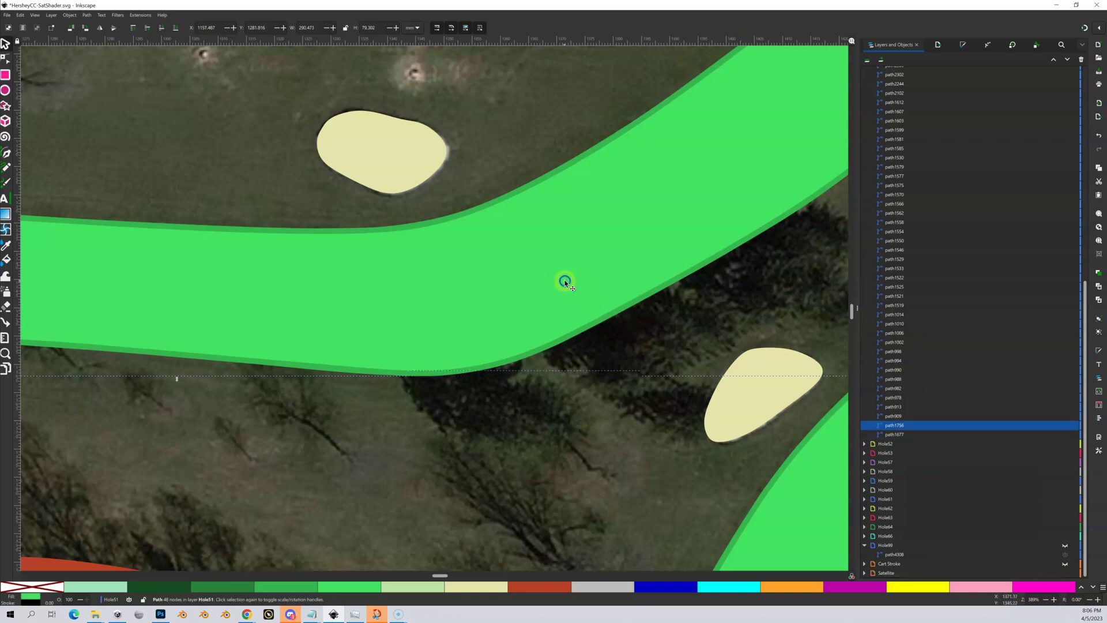
{"action": "left_click", "coordinate": [1065, 426]}
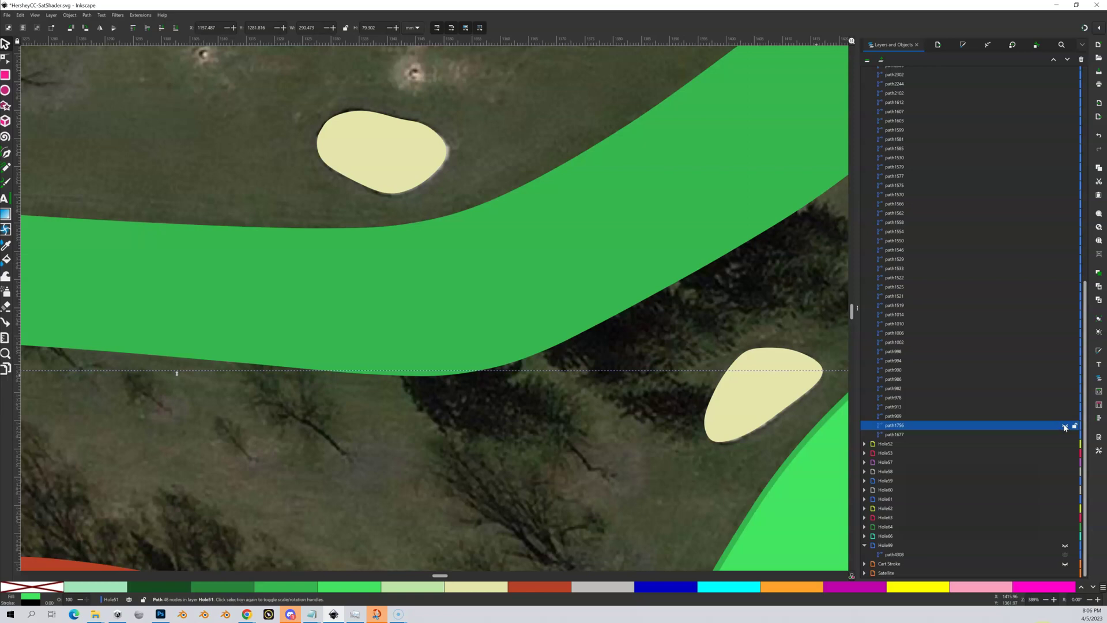
{"action": "left_click", "coordinate": [1065, 426]}
{"action": "left_click", "coordinate": [1065, 426]}
{"action": "left_click", "coordinate": [1065, 427]}
{"action": "left_click", "coordinate": [1065, 426]}
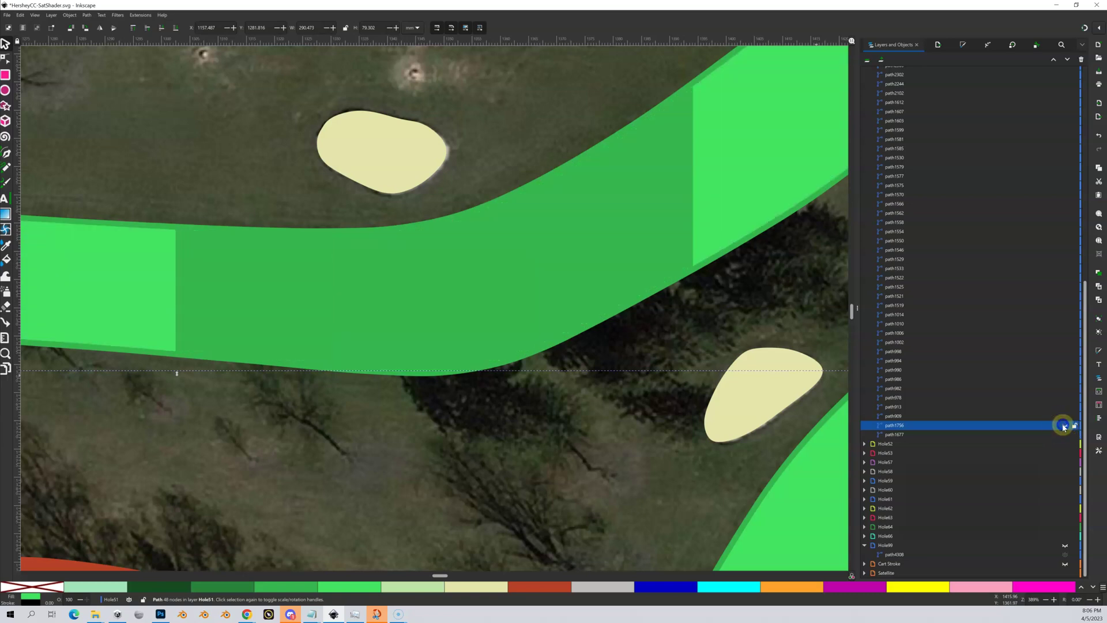
{"action": "left_click", "coordinate": [1065, 427]}
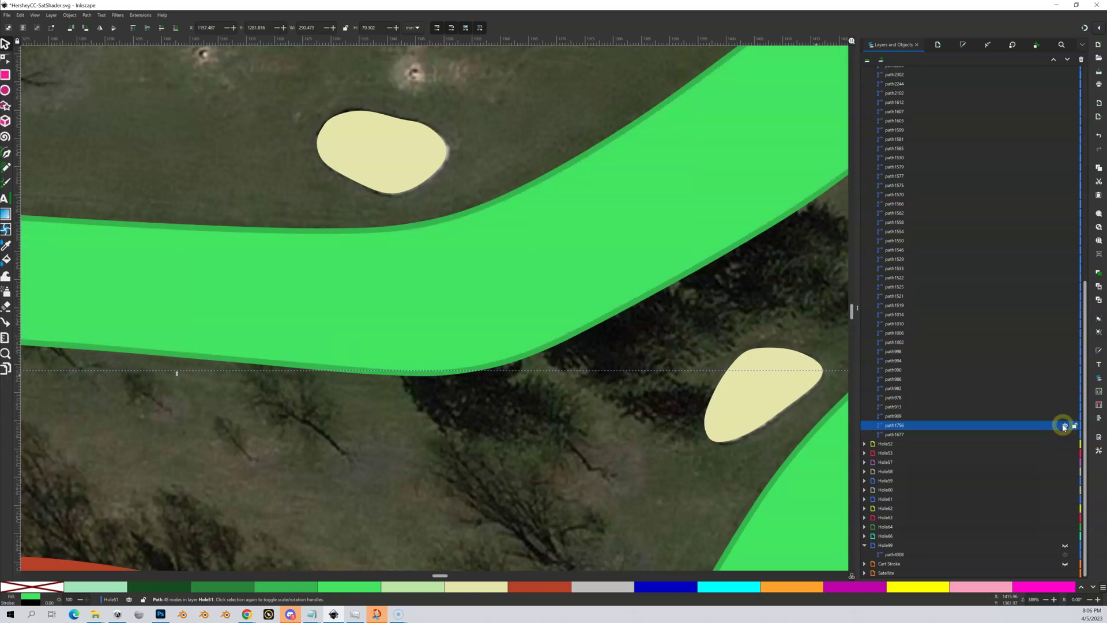
{"action": "left_click", "coordinate": [1065, 426]}
{"action": "left_click", "coordinate": [1064, 427]}
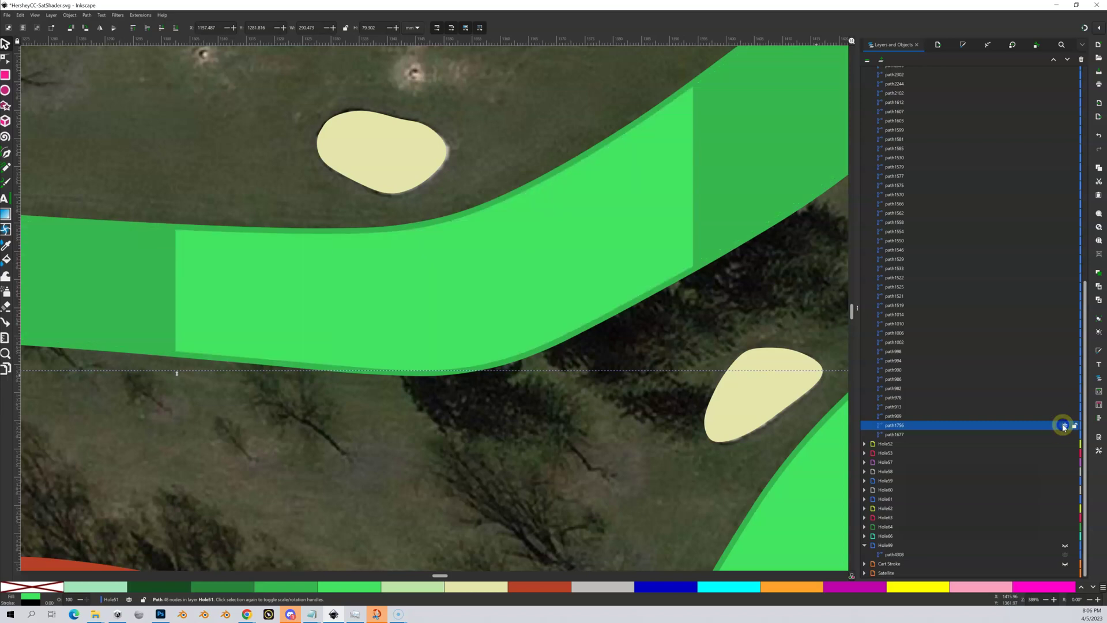
{"action": "left_click", "coordinate": [1064, 426]}
{"action": "left_click", "coordinate": [1065, 426]}
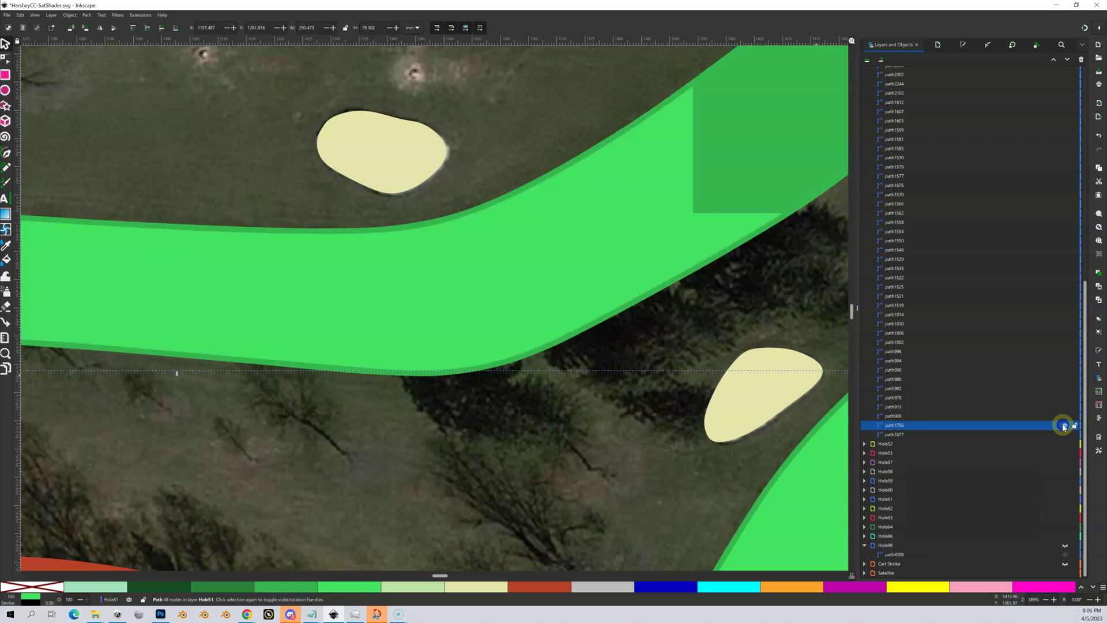
{"action": "key", "text": "minus"}
{"action": "key", "text": "minus"}
{"action": "key", "text": "minus"}
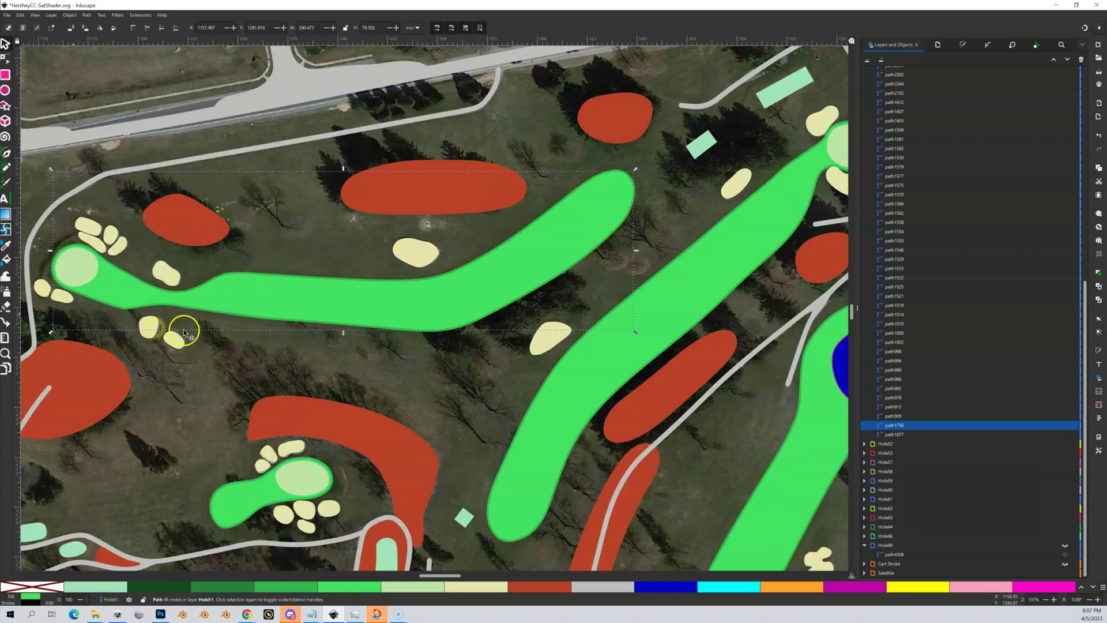
{"action": "left_click", "coordinate": [1065, 426]}
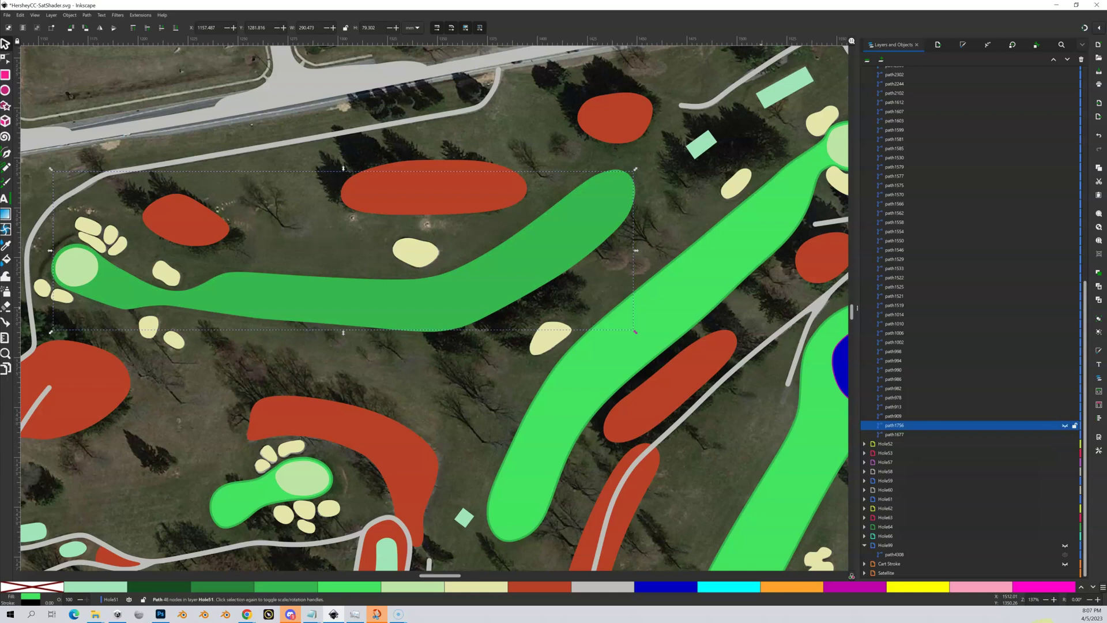
{"action": "left_click", "coordinate": [1065, 425]}
Step: Examine the blue pond's magenta border and the fairway that curves around it
{"action": "left_click_drag", "start_coordinate": [688, 203], "coordinate": [632, 238]}
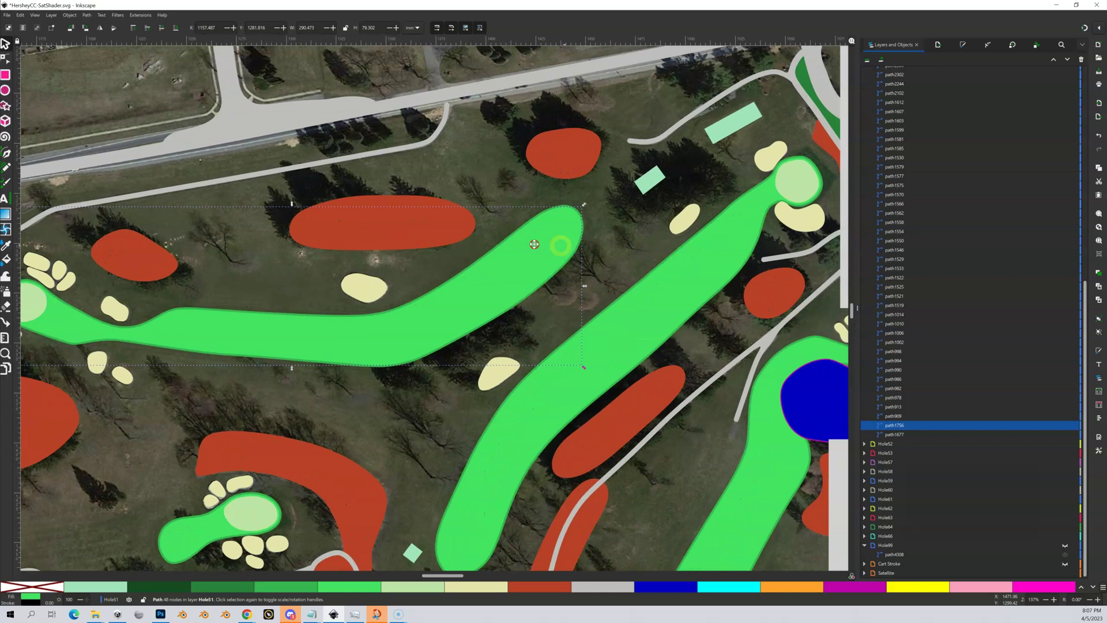
{"action": "scroll", "coordinate": [535, 245], "scroll_direction": "right", "scroll_amount": 14}
{"action": "scroll", "coordinate": [535, 245], "scroll_direction": "down", "scroll_amount": 5}
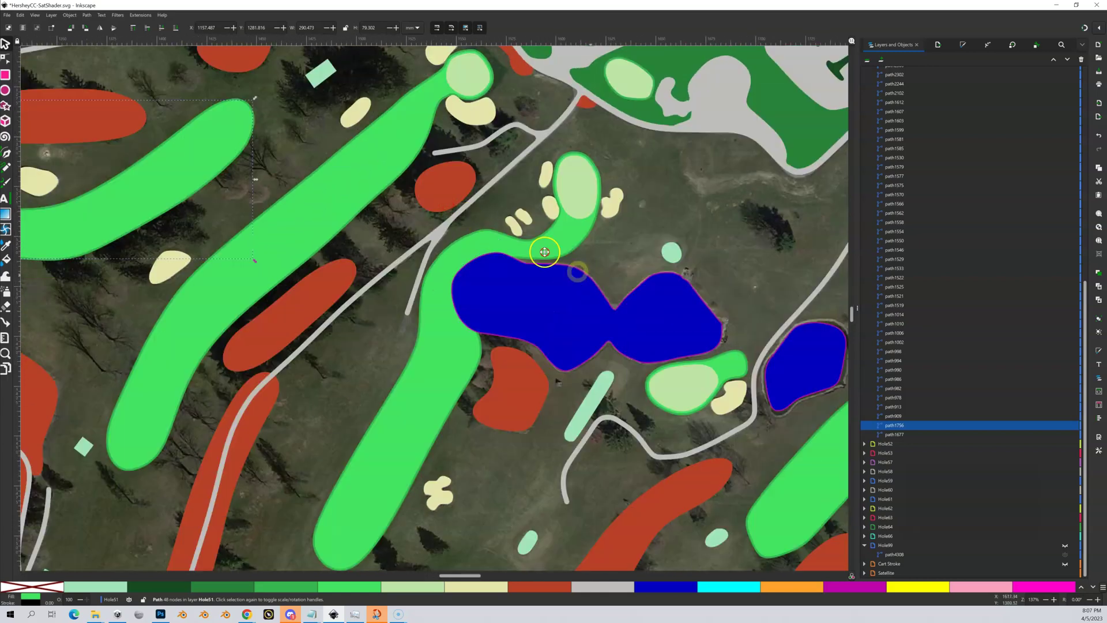
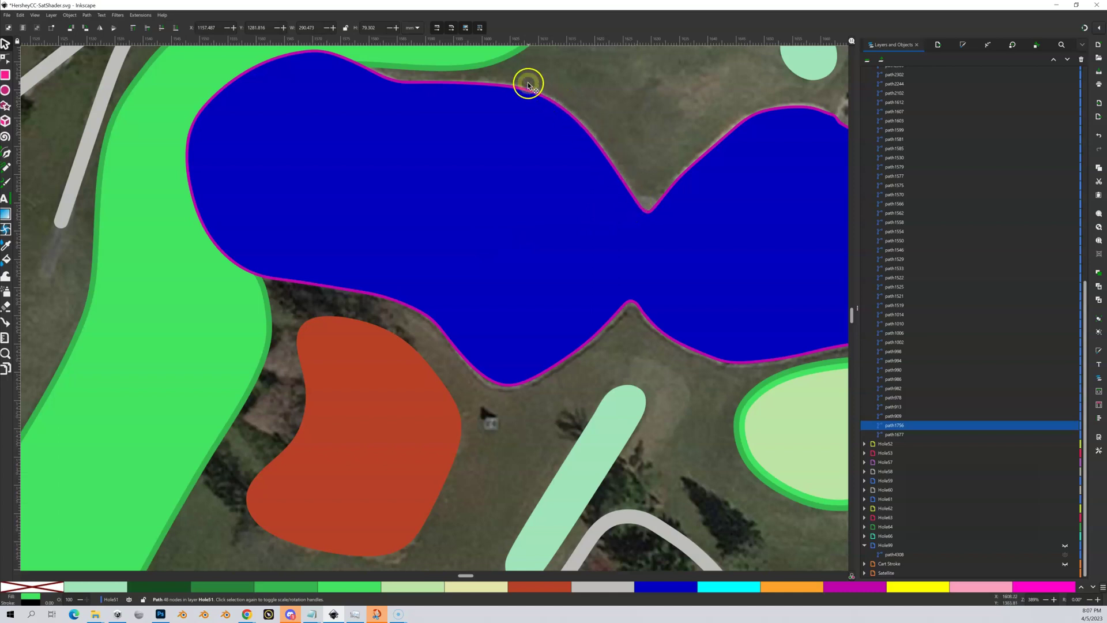
{"action": "left_click_drag", "start_coordinate": [309, 235], "coordinate": [468, 264]}
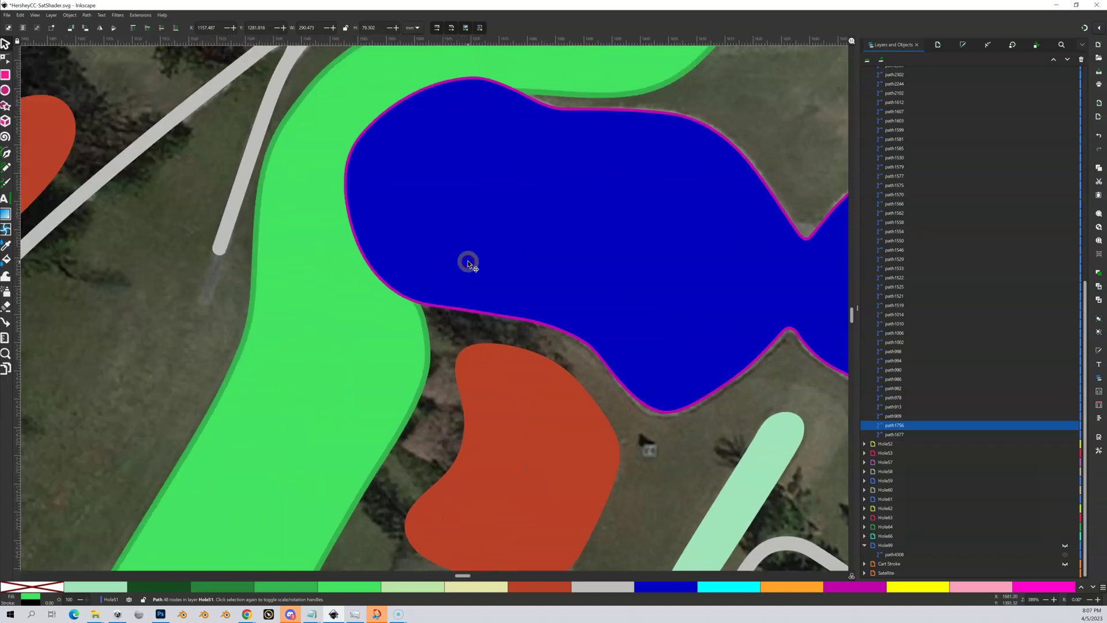
{"action": "key", "text": "minus"}
{"action": "key", "text": "minus"}
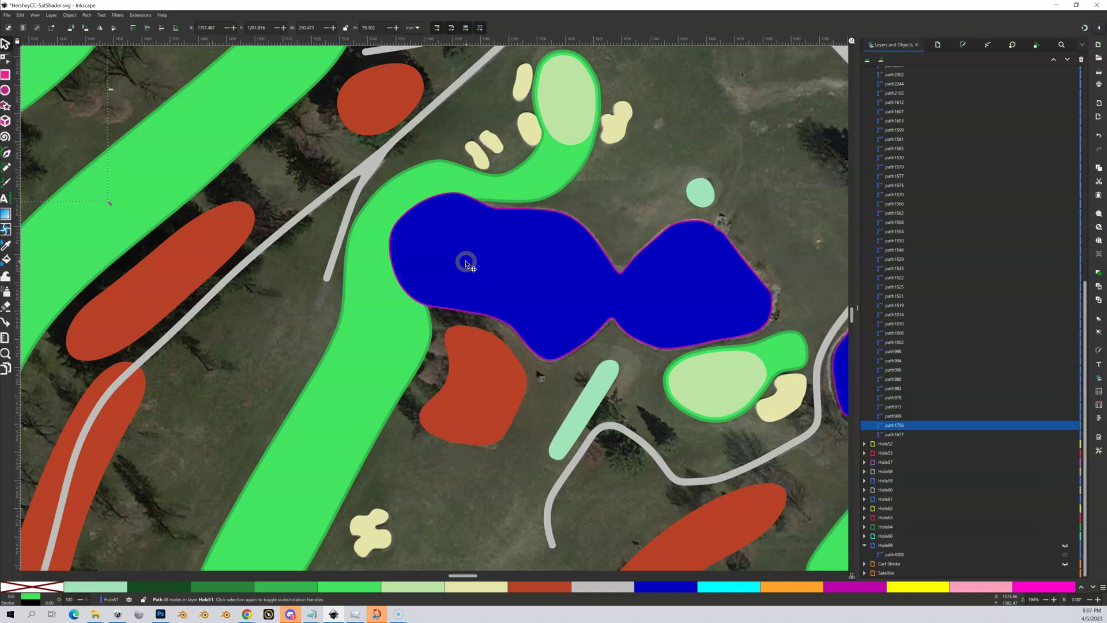
{"action": "left_click_drag", "start_coordinate": [461, 286], "coordinate": [557, 270]}
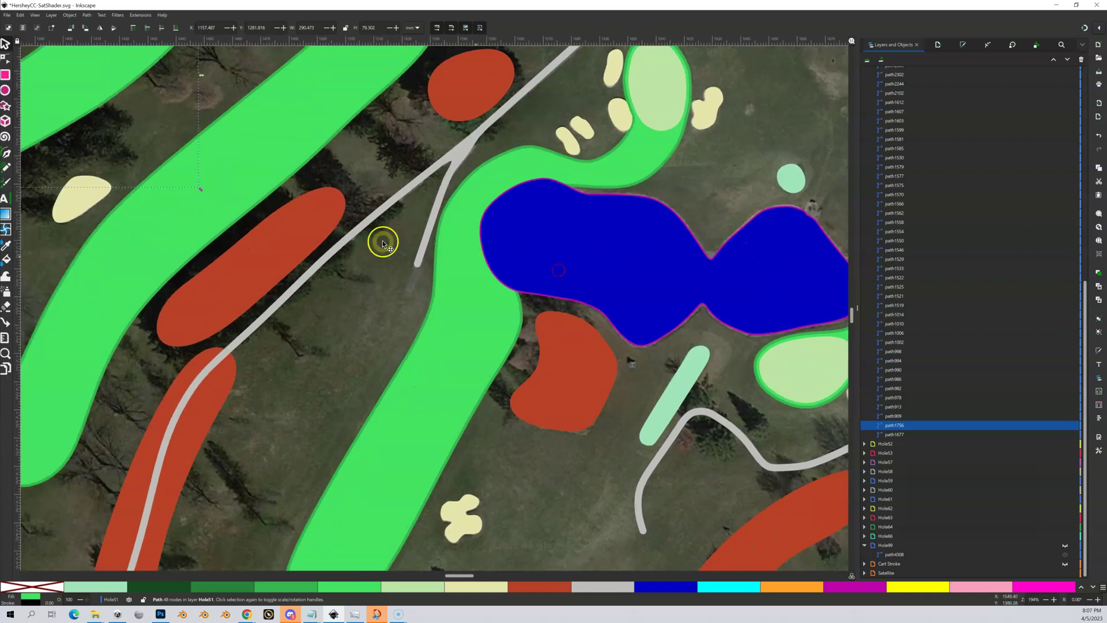
Step: Select the red shapes beside the fairways and below the pond in turn to compare them
{"action": "left_click", "coordinate": [316, 230]}
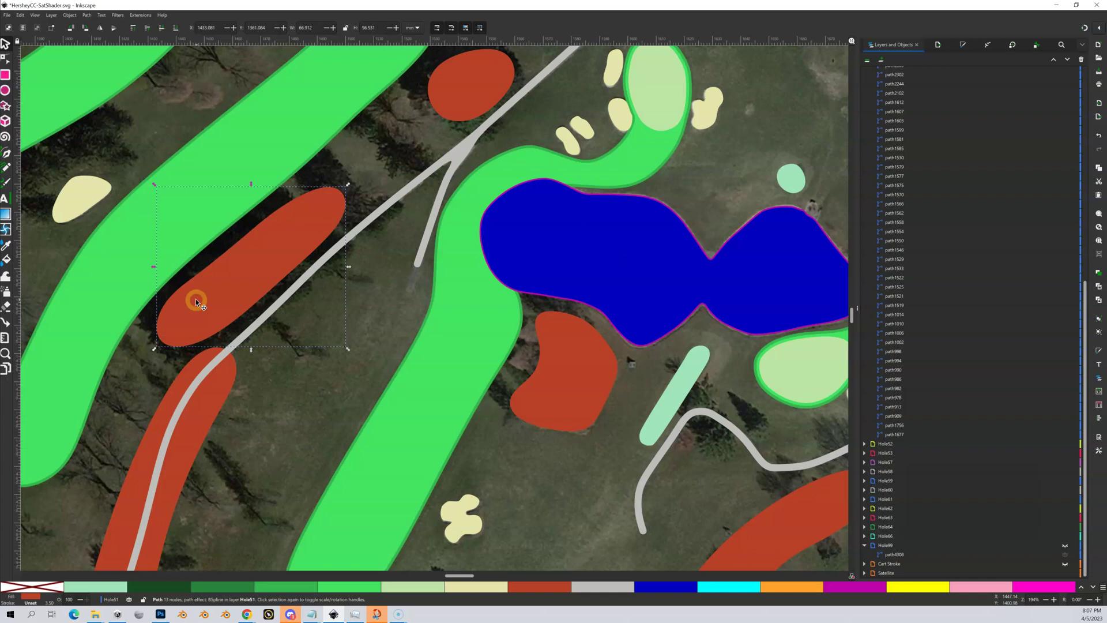
{"action": "left_click", "coordinate": [556, 336]}
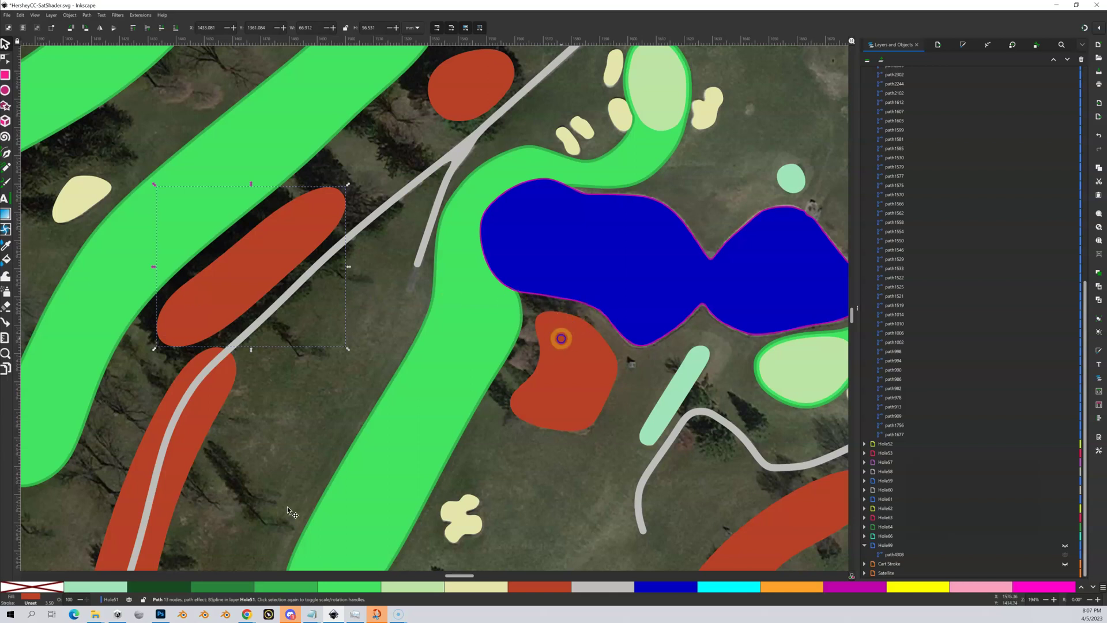
{"action": "left_click", "coordinate": [325, 224]}
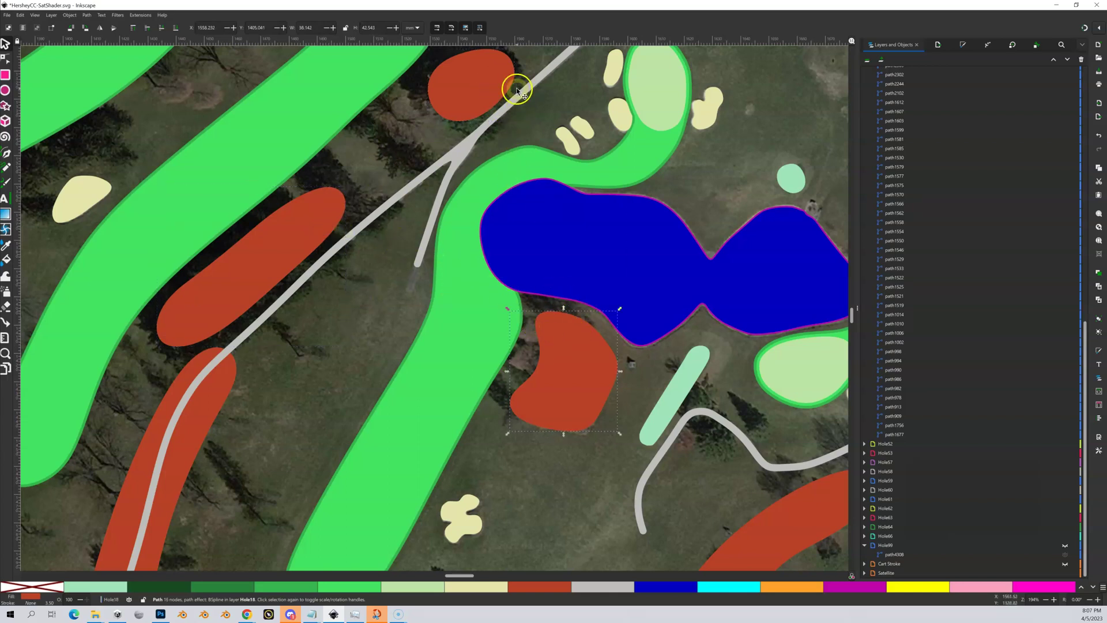
{"action": "left_click", "coordinate": [491, 66]}
{"action": "left_click", "coordinate": [318, 243]}
{"action": "left_click", "coordinate": [495, 84]}
{"action": "left_click", "coordinate": [285, 238]}
{"action": "left_click", "coordinate": [576, 353]}
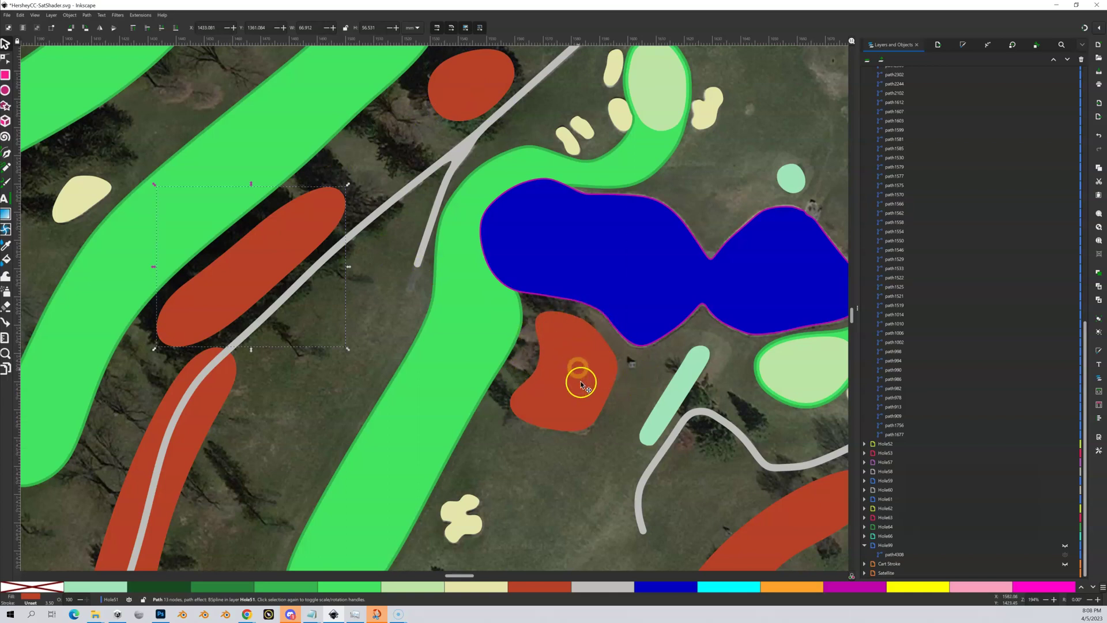
{"action": "left_click", "coordinate": [560, 406]}
Step: Collapse the Hole51 and Hole18 layers so that only layer names remain listed for the holes
{"action": "left_click_drag", "start_coordinate": [395, 324], "coordinate": [494, 275]}
{"action": "scroll", "coordinate": [430, 287], "scroll_direction": "down", "scroll_amount": 1}
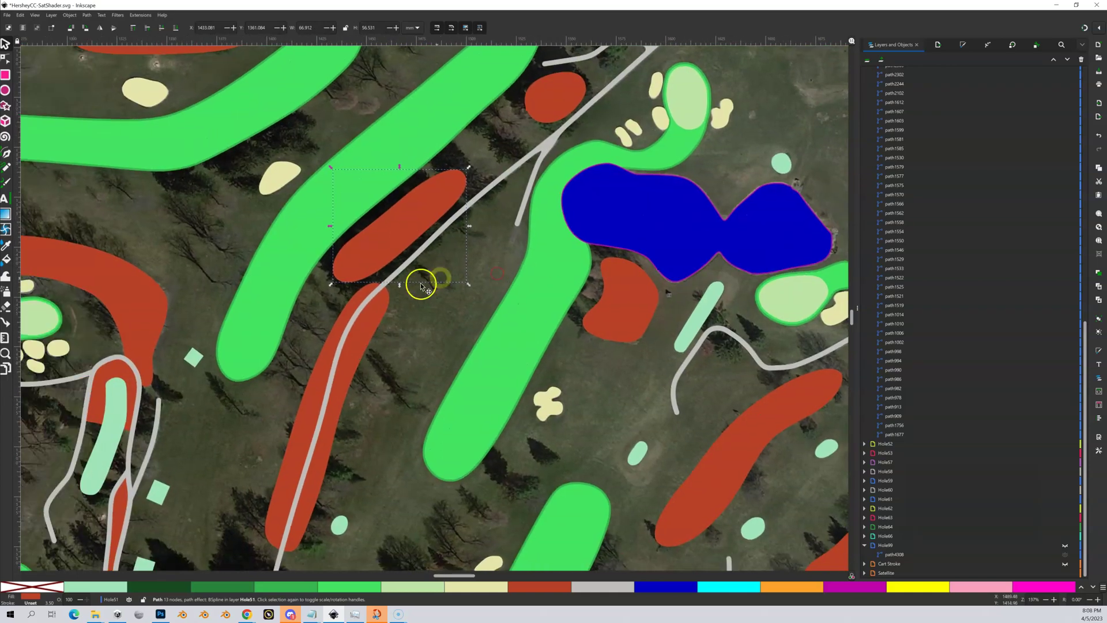
{"action": "scroll", "coordinate": [368, 306], "scroll_direction": "down", "scroll_amount": 3}
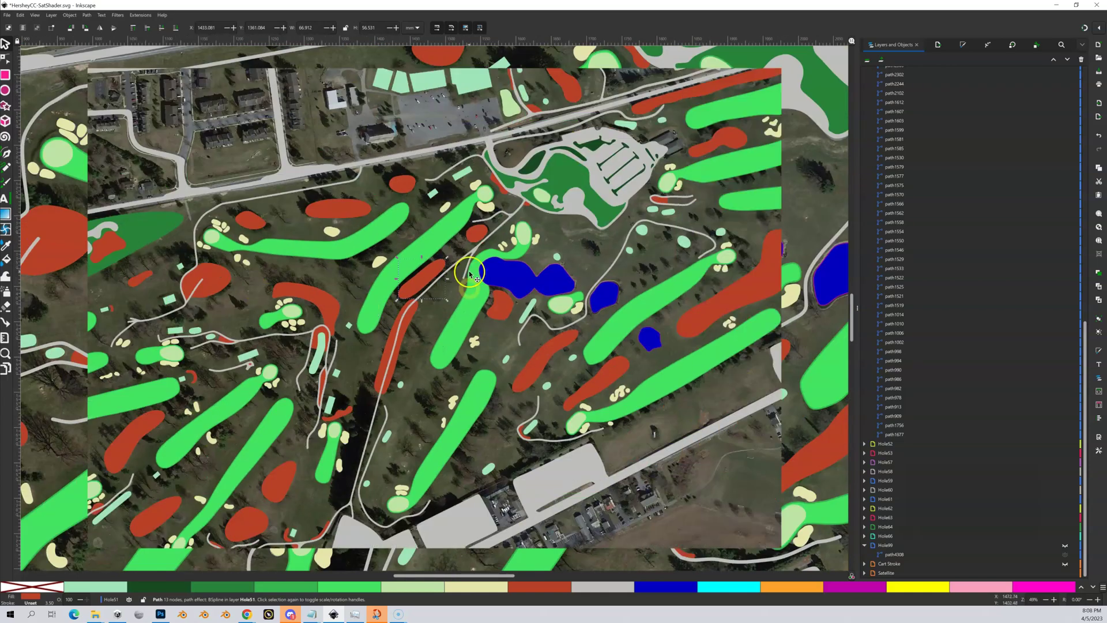
{"action": "scroll", "coordinate": [923, 212], "scroll_direction": "up", "scroll_amount": 5}
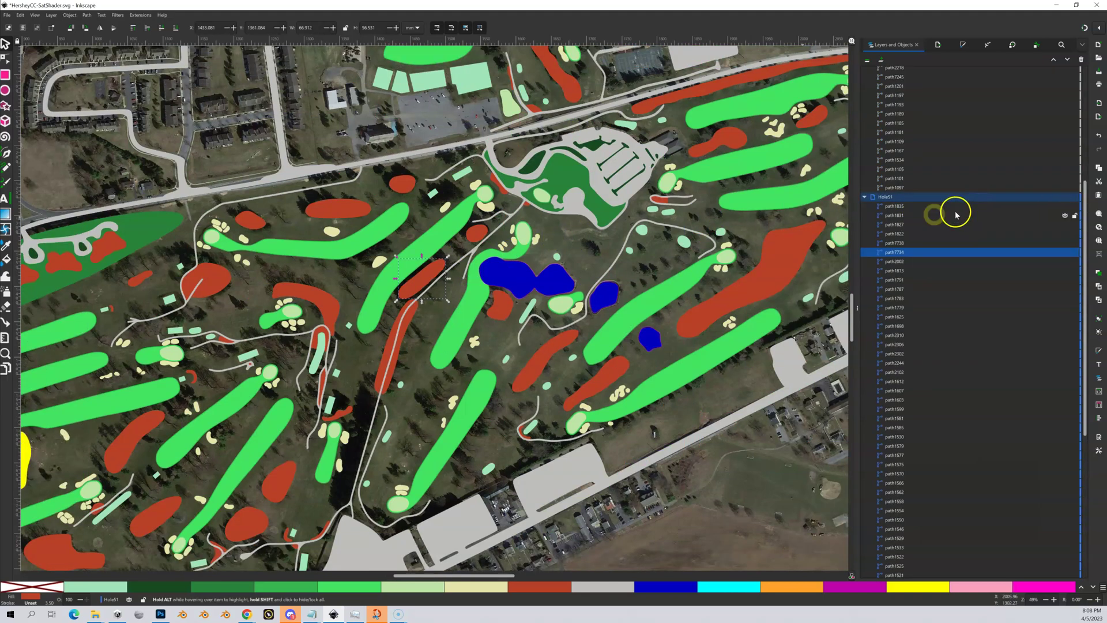
{"action": "left_click", "coordinate": [864, 196]}
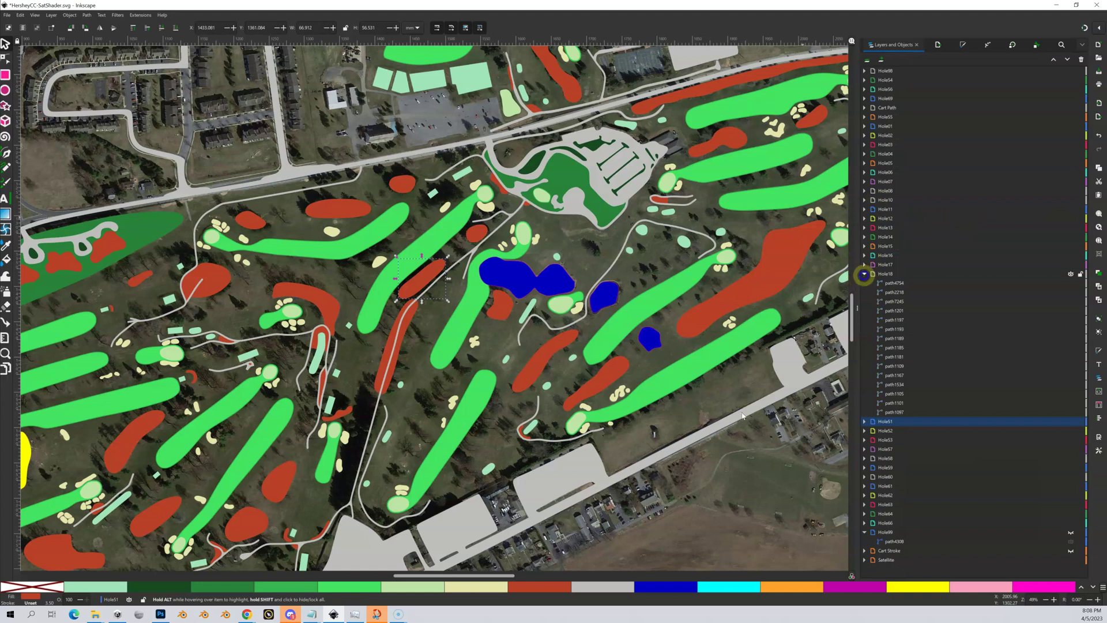
{"action": "left_click", "coordinate": [865, 274]}
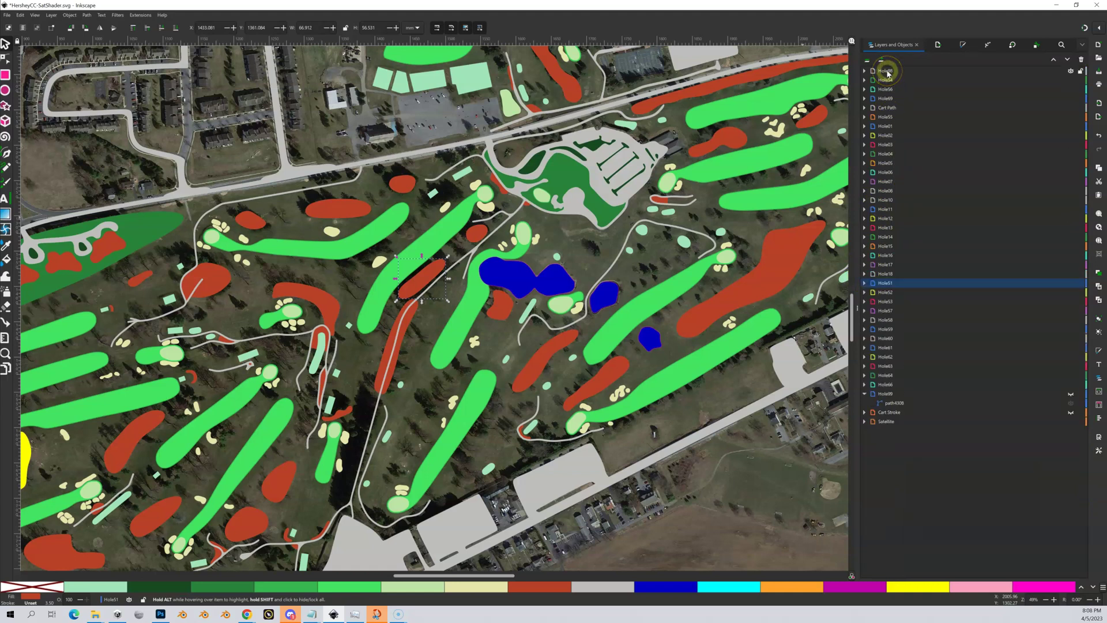
Step: Toggle the visibility of the topmost hole layer to compare its grey roads and parking areas with the satellite image
{"action": "left_click", "coordinate": [1072, 72]}
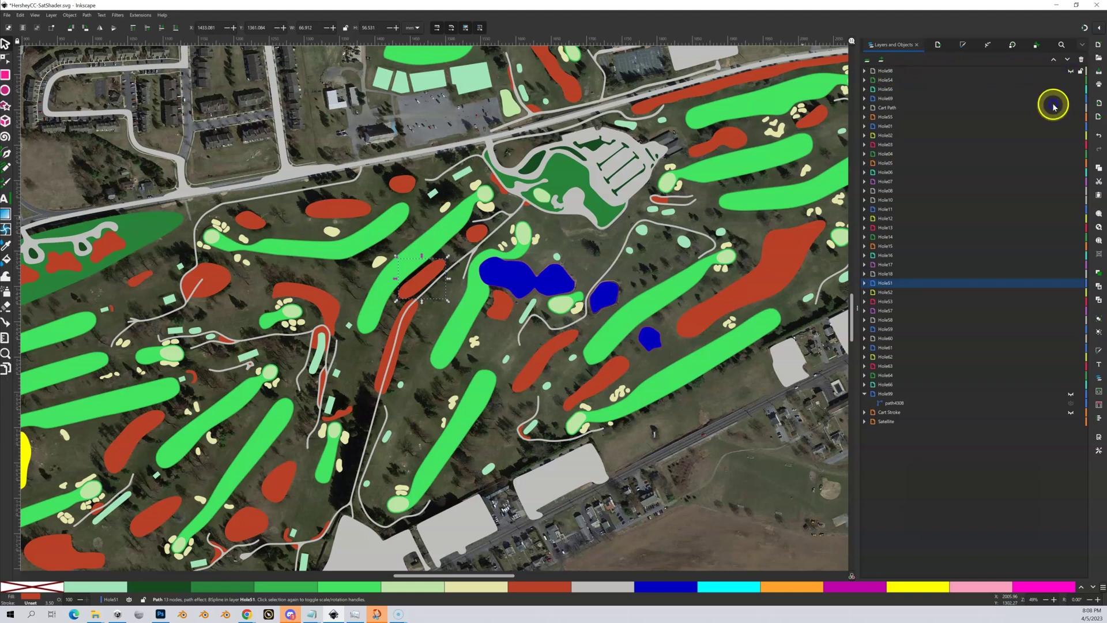
{"action": "left_click", "coordinate": [1071, 72]}
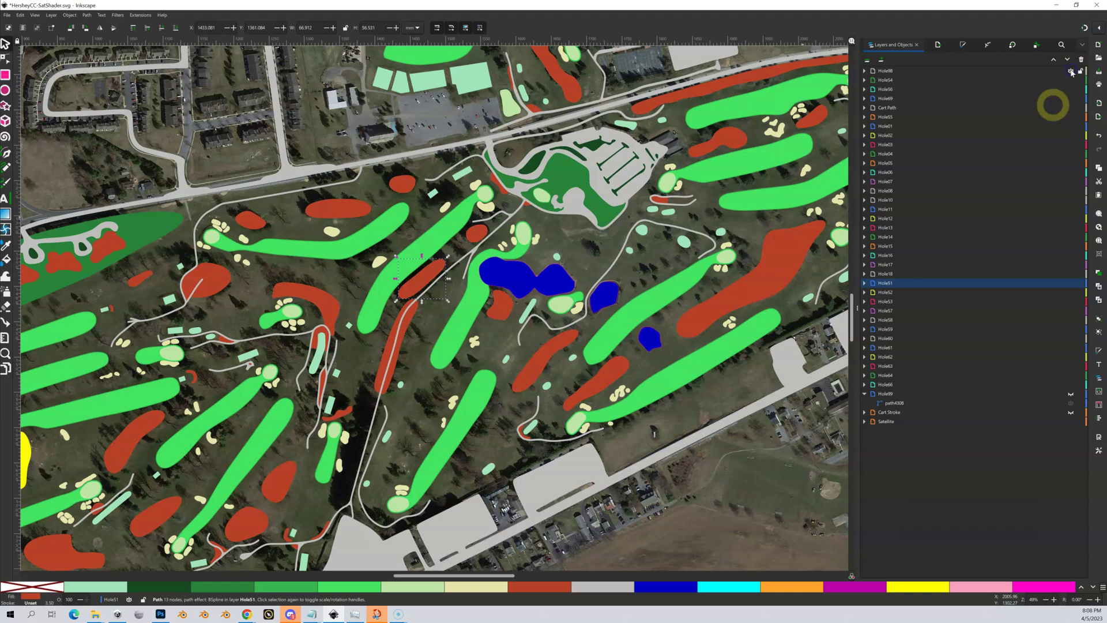
{"action": "left_click", "coordinate": [1072, 72]}
{"action": "key", "text": "ctrl+Down"}
{"action": "key", "text": "ctrl+Left"}
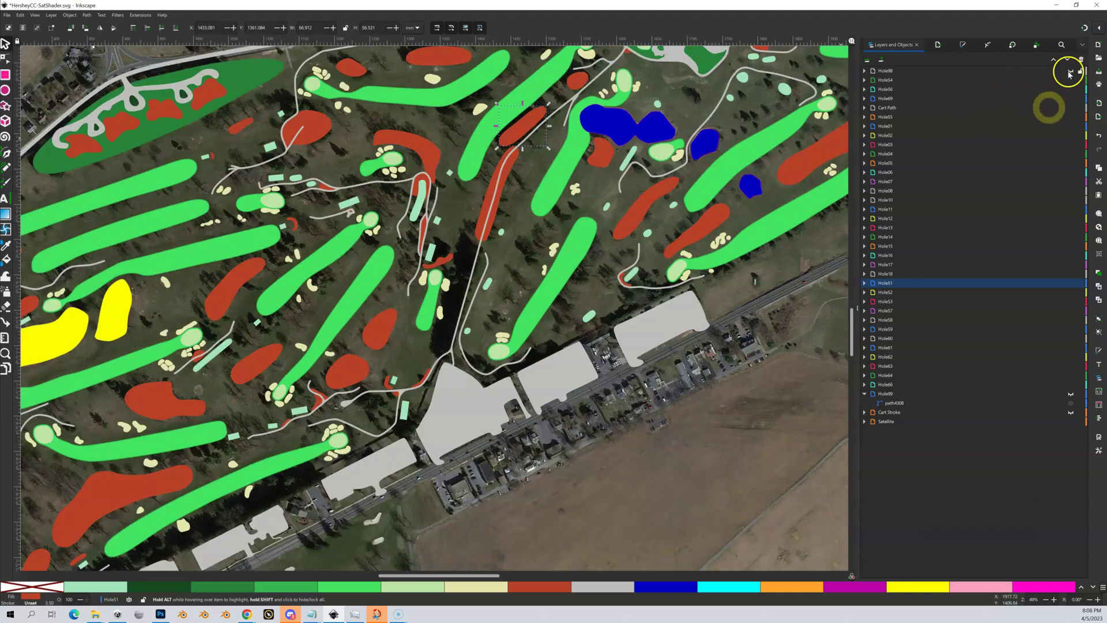
{"action": "left_click", "coordinate": [1071, 72]}
{"action": "left_click", "coordinate": [1071, 72]}
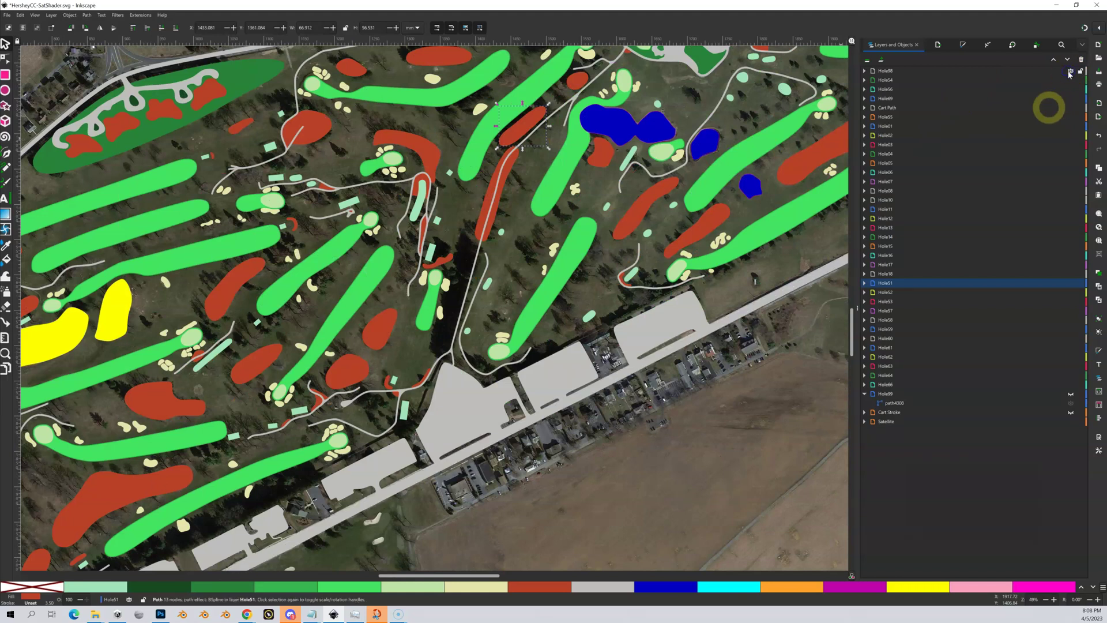
Step: Toggle the visibility of the Hole54 and Hole08 layers to check which shapes they hold across the whole course
{"action": "left_click", "coordinate": [1071, 80]}
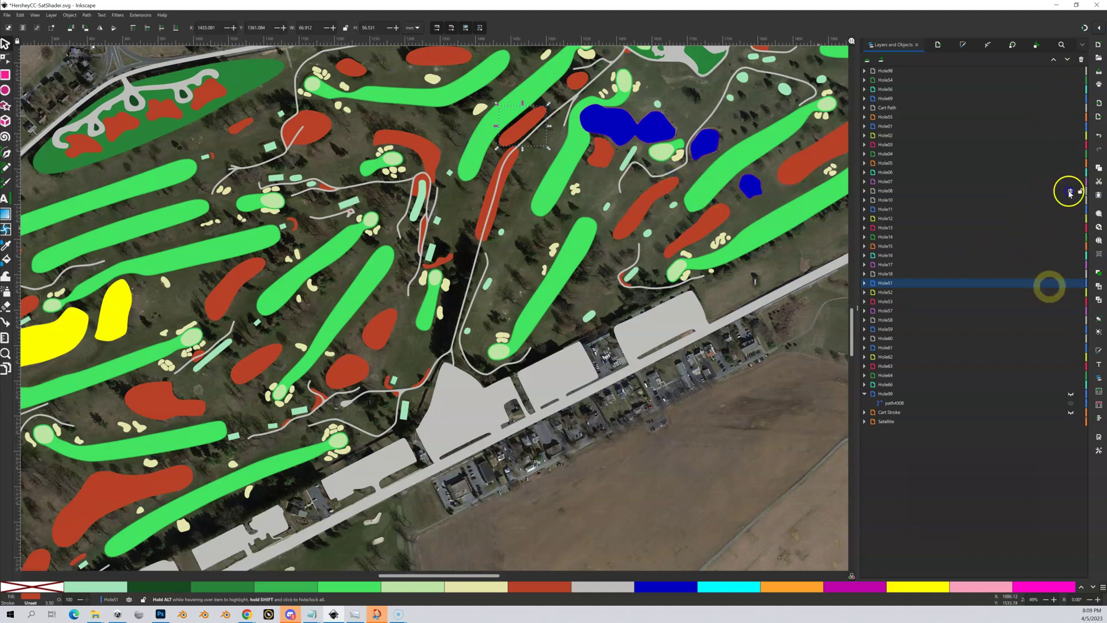
{"action": "left_click", "coordinate": [1070, 191]}
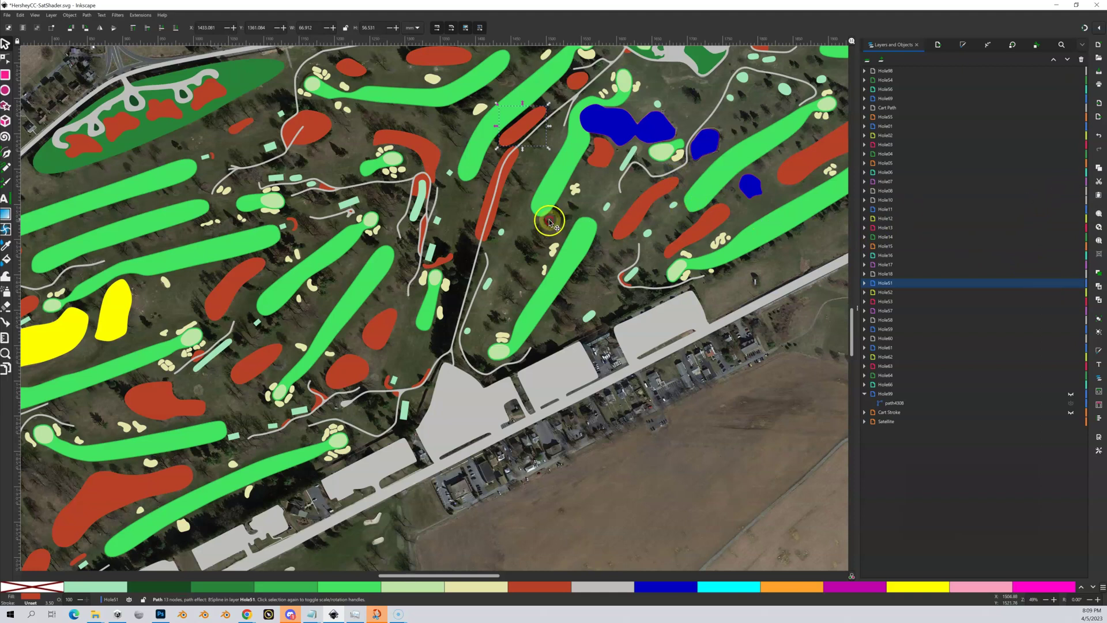
{"action": "scroll", "coordinate": [522, 274], "scroll_direction": "down", "scroll_amount": 2}
{"action": "scroll", "coordinate": [520, 272], "scroll_direction": "down", "scroll_amount": 1}
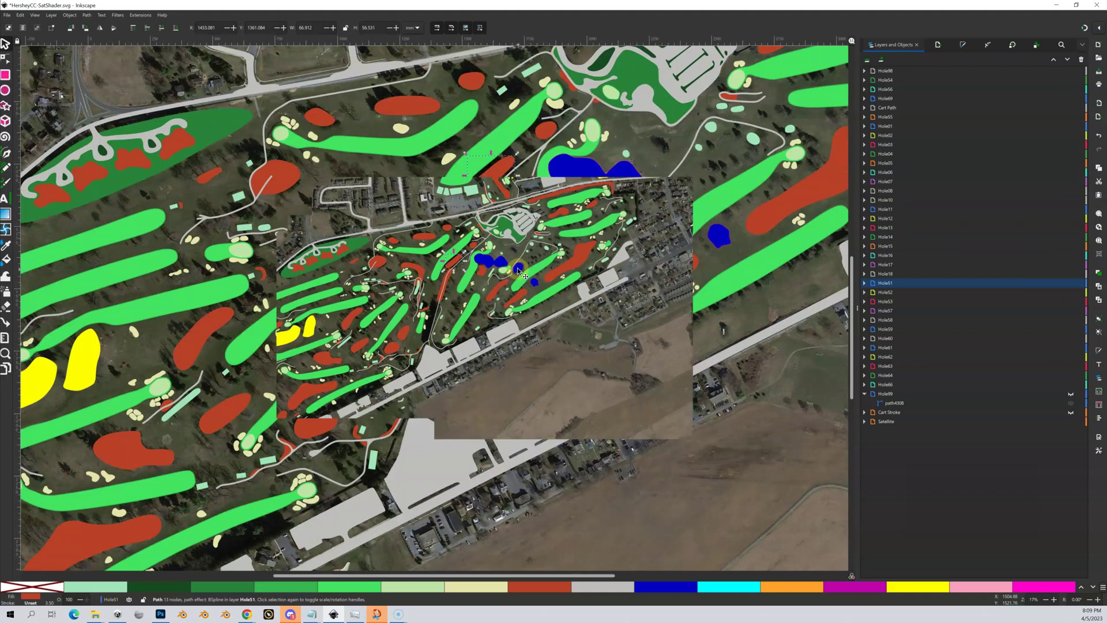
{"action": "left_click", "coordinate": [1072, 191]}
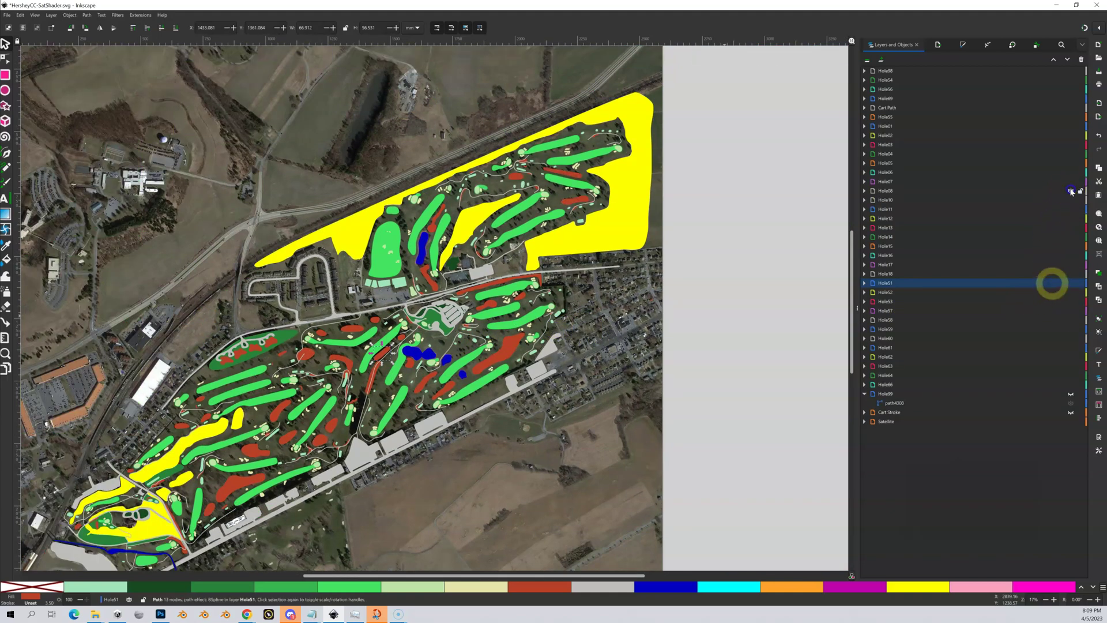
{"action": "left_click", "coordinate": [1072, 191]}
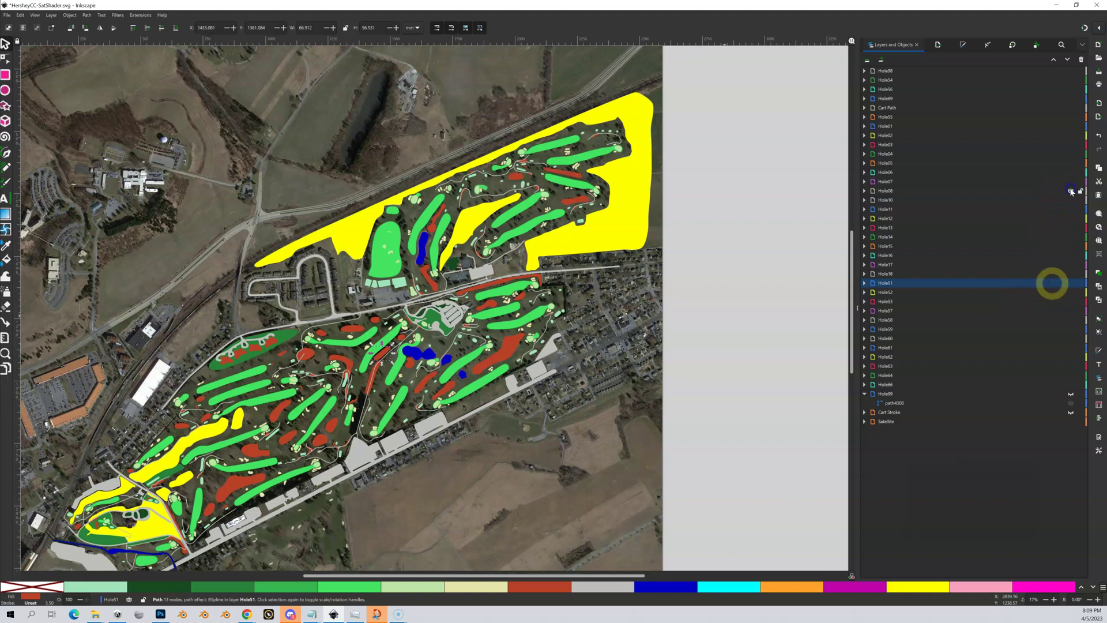
Step: Select the lowest path in the Hole56 layer and locate its small mint-green shape below the creek
{"action": "left_click", "coordinate": [865, 89]}
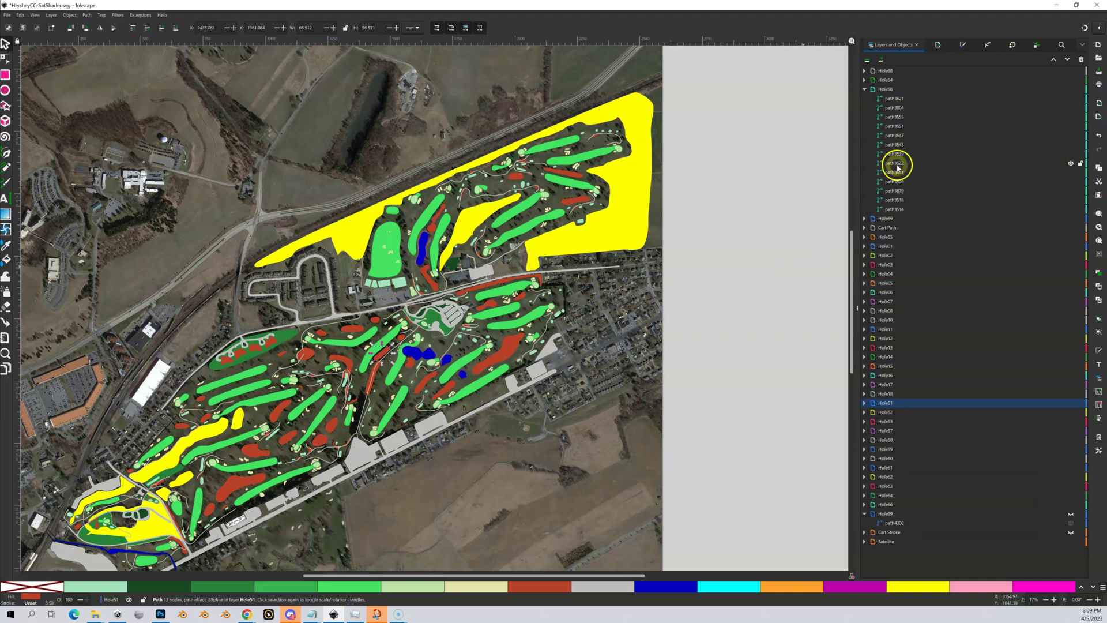
{"action": "left_click", "coordinate": [898, 210]}
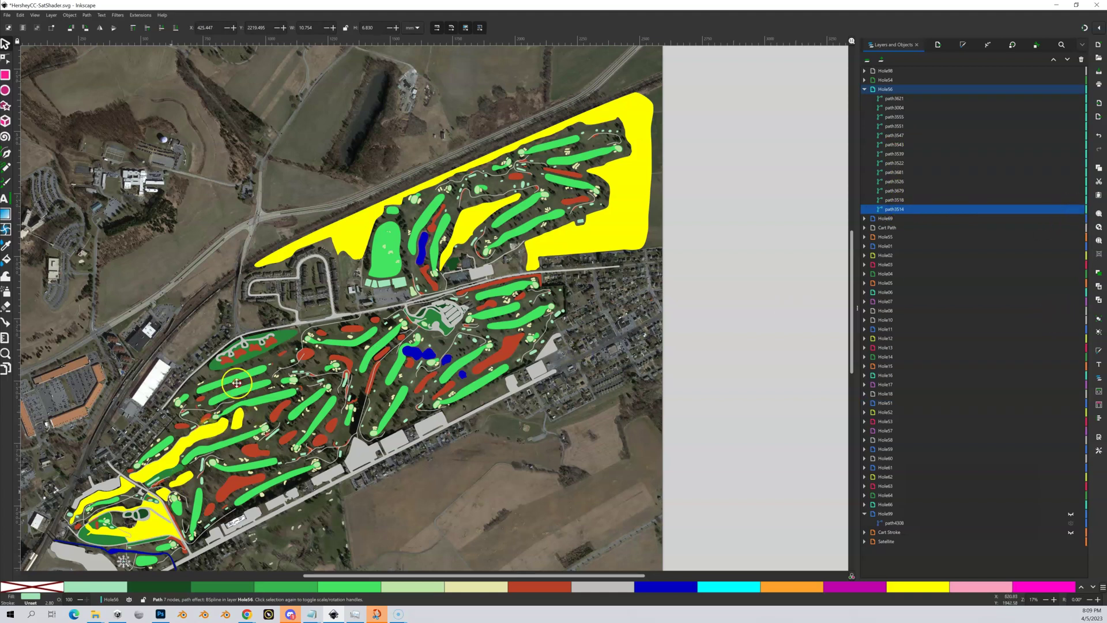
{"action": "left_click_drag", "start_coordinate": [175, 490], "coordinate": [406, 231]}
{"action": "scroll", "coordinate": [284, 343], "scroll_direction": "up", "scroll_amount": 5}
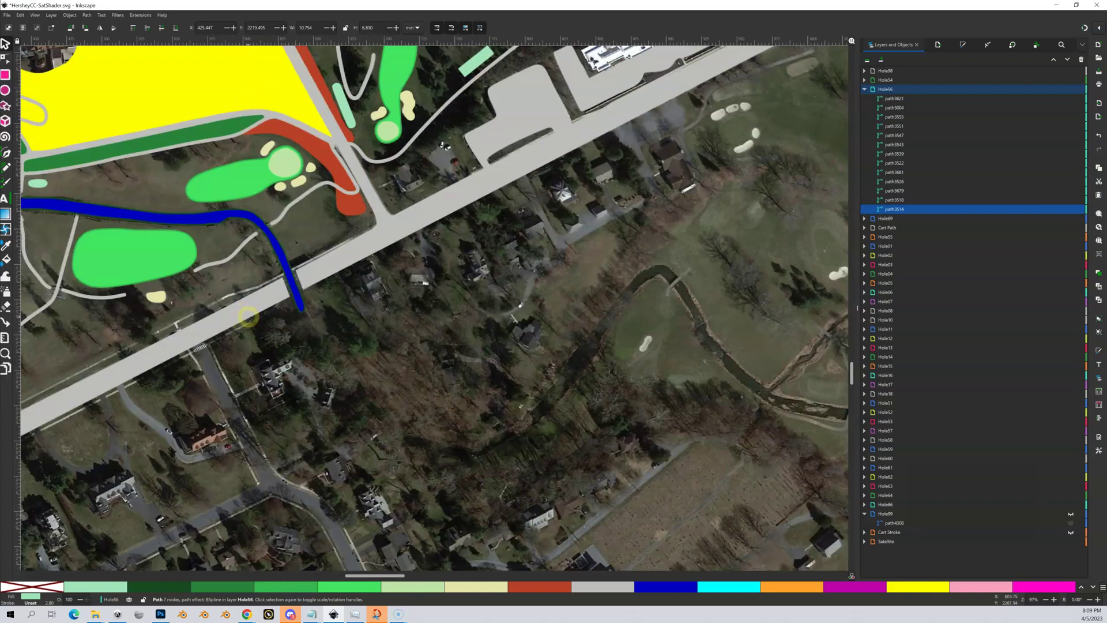
{"action": "left_click_drag", "start_coordinate": [248, 316], "coordinate": [631, 248]}
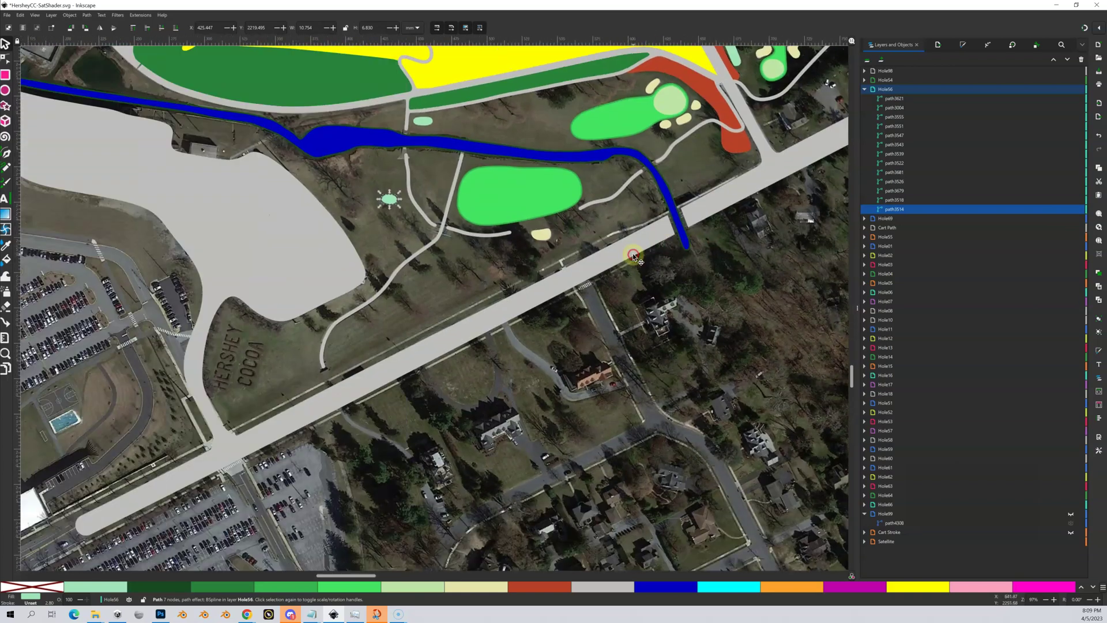
Step: Select the Hole56 layer and collapse its list of paths
{"action": "left_click", "coordinate": [1071, 210]}
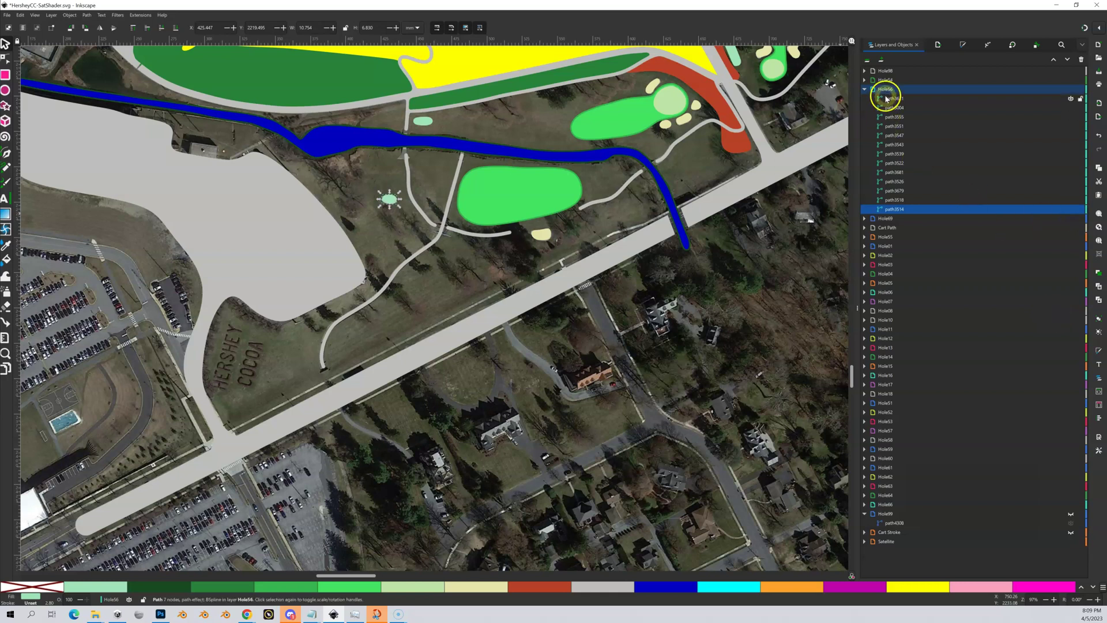
{"action": "left_click", "coordinate": [910, 90]}
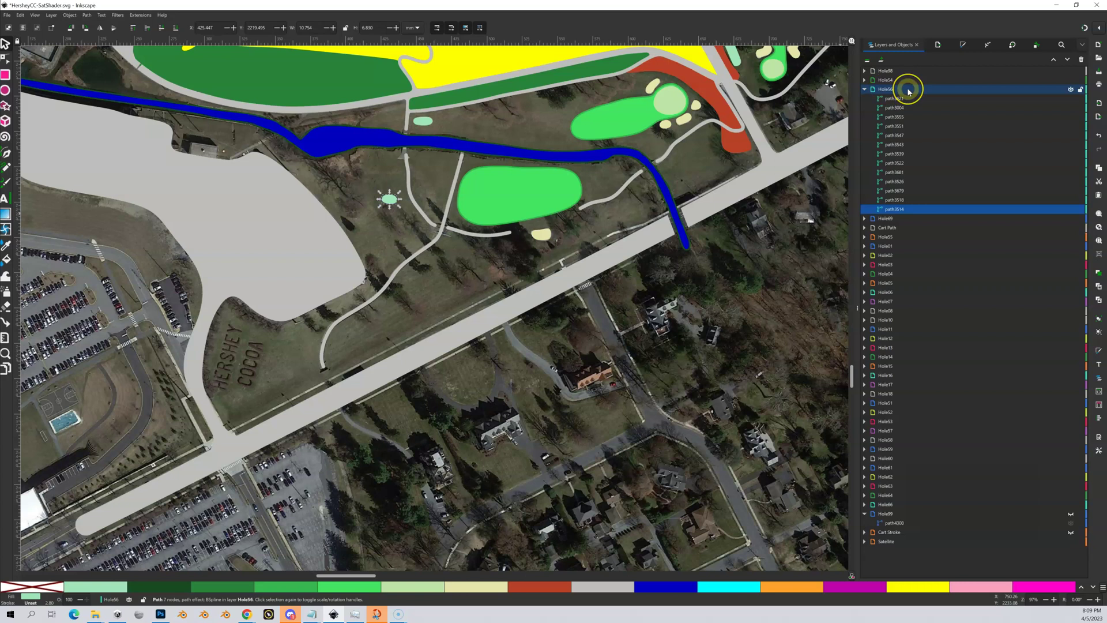
{"action": "left_click", "coordinate": [865, 90]}
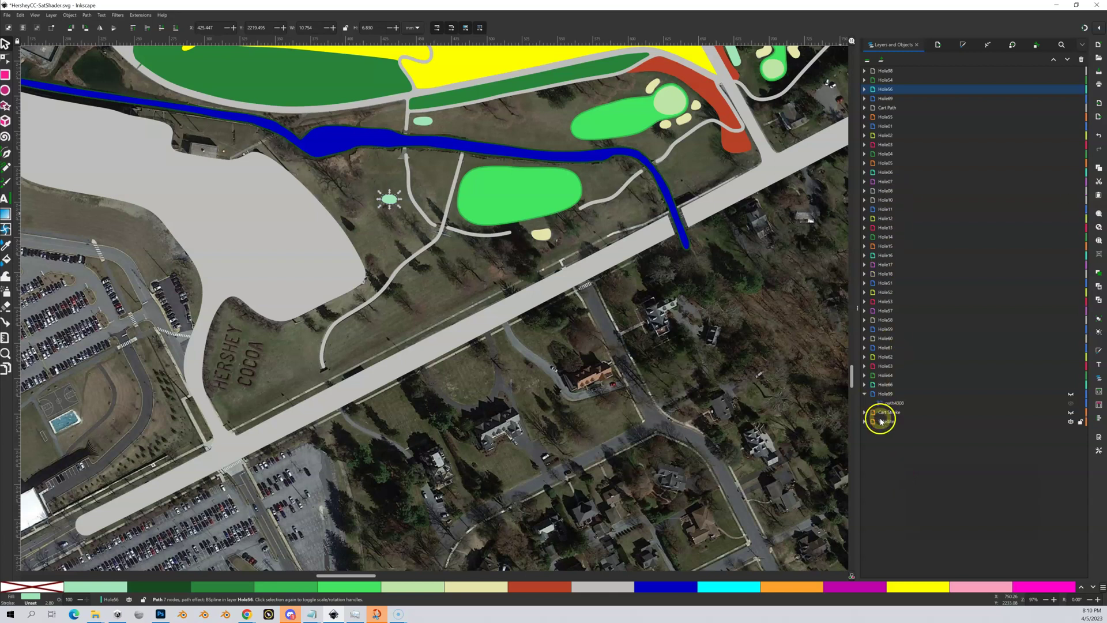
Step: Toggle the visibility of the Satellite and Cart Path layers to compare the traced shapes and paths with the imagery
{"action": "left_click", "coordinate": [1071, 422]}
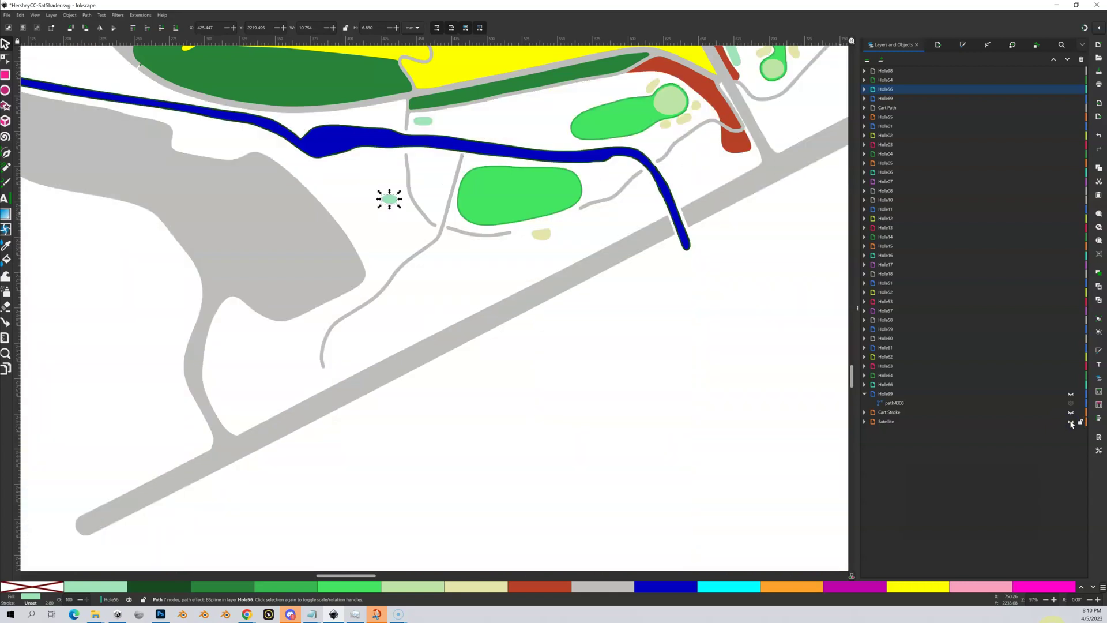
{"action": "left_click", "coordinate": [1071, 422]}
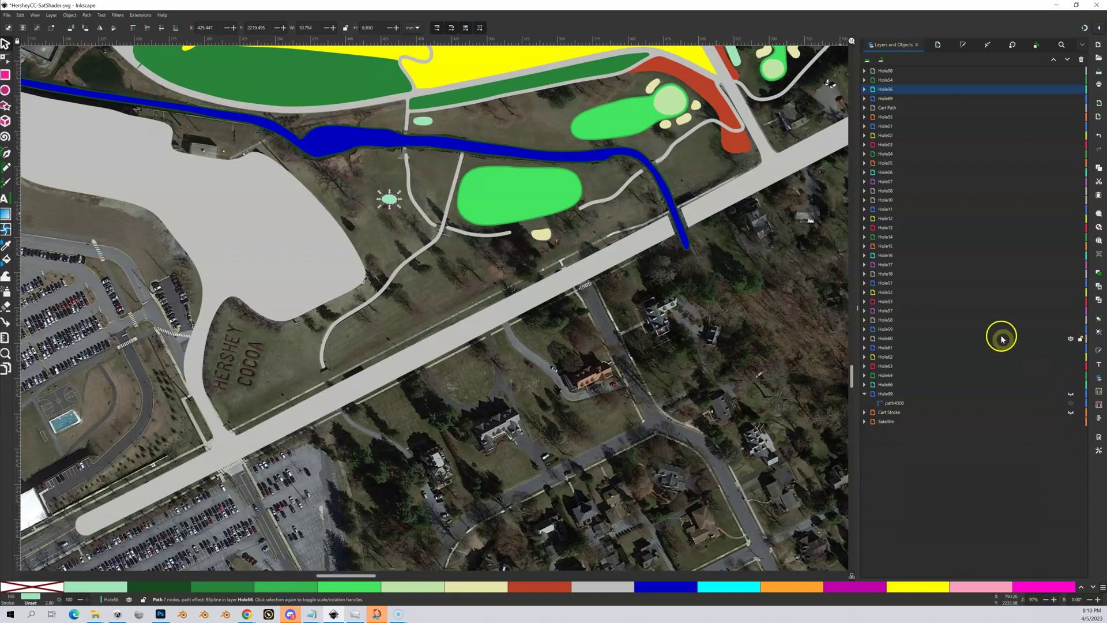
{"action": "left_click", "coordinate": [1071, 107]}
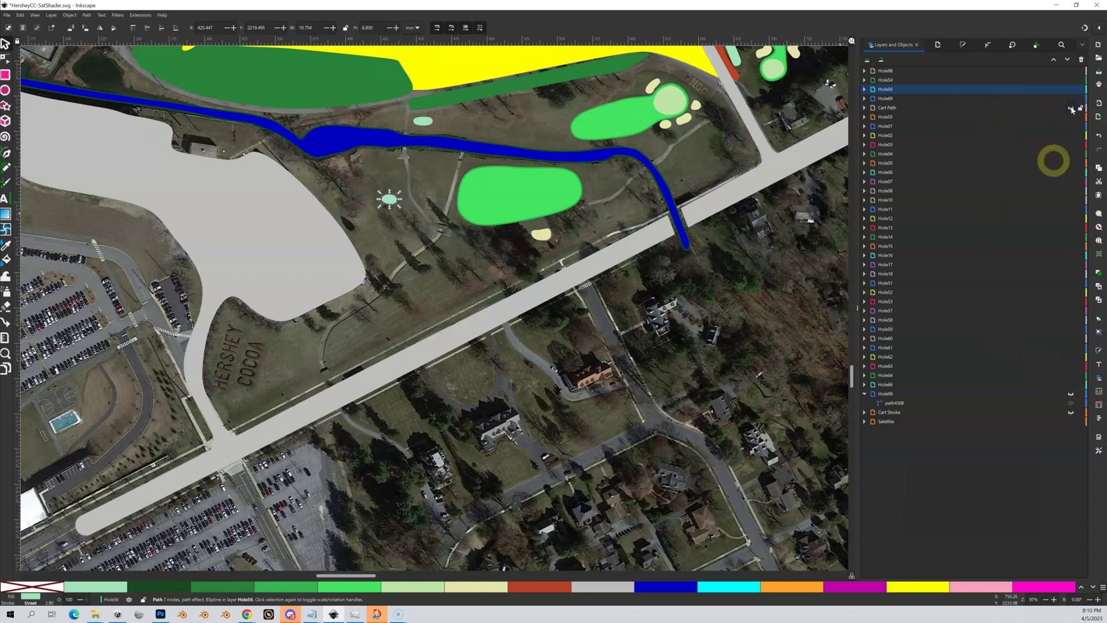
{"action": "left_click", "coordinate": [1072, 108]}
{"action": "left_click", "coordinate": [1071, 108]}
{"action": "left_click", "coordinate": [1071, 107]}
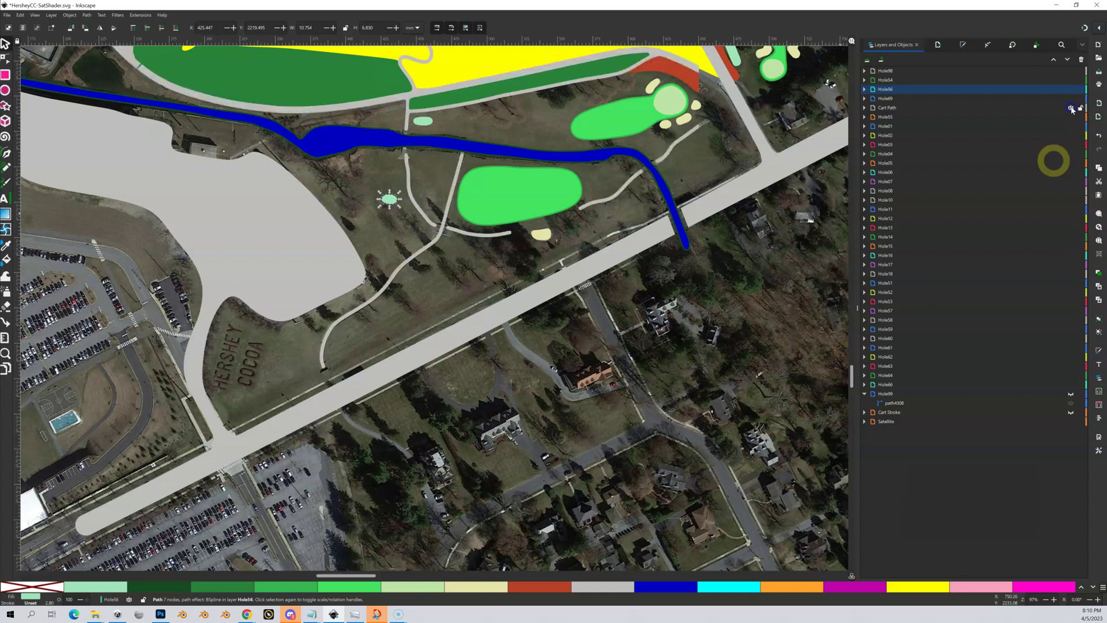
{"action": "left_click", "coordinate": [1071, 107]}
{"action": "left_click", "coordinate": [1071, 108]}
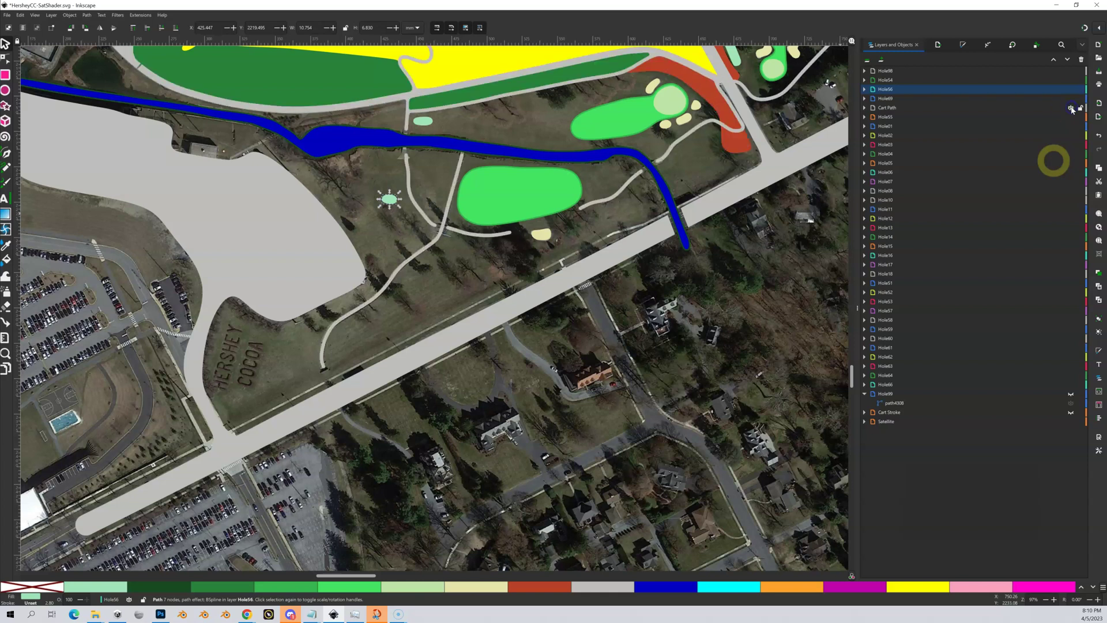
Step: Inspect the yellow and dark green areas around the building above the creek
{"action": "scroll", "coordinate": [600, 208], "scroll_direction": "up", "scroll_amount": 5}
{"action": "scroll", "coordinate": [601, 209], "scroll_direction": "up", "scroll_amount": 5}
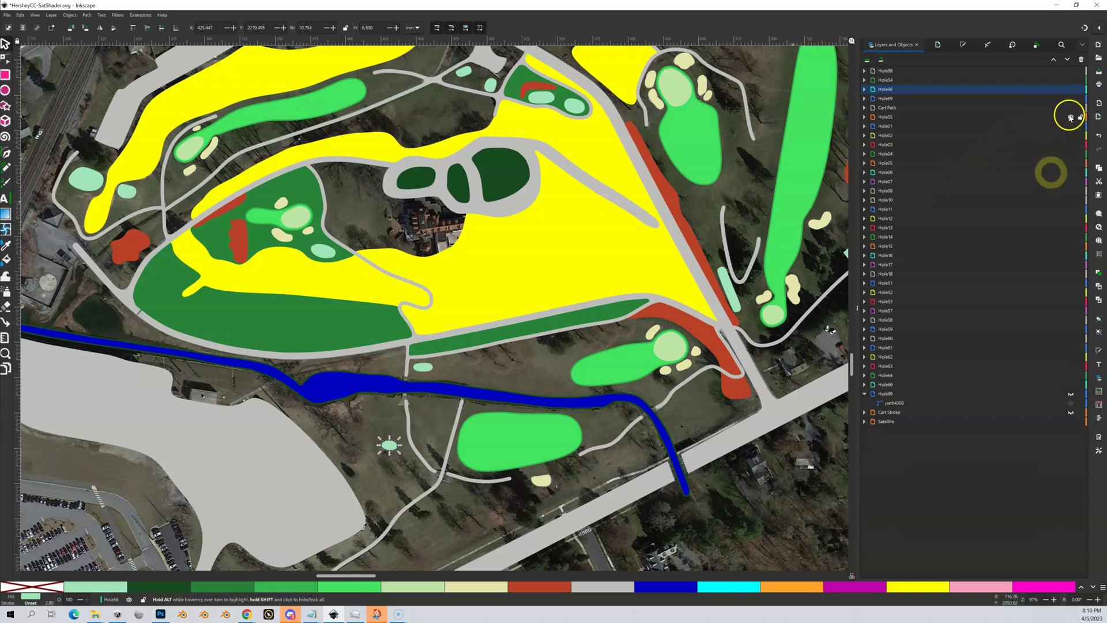
{"action": "left_click", "coordinate": [875, 89]}
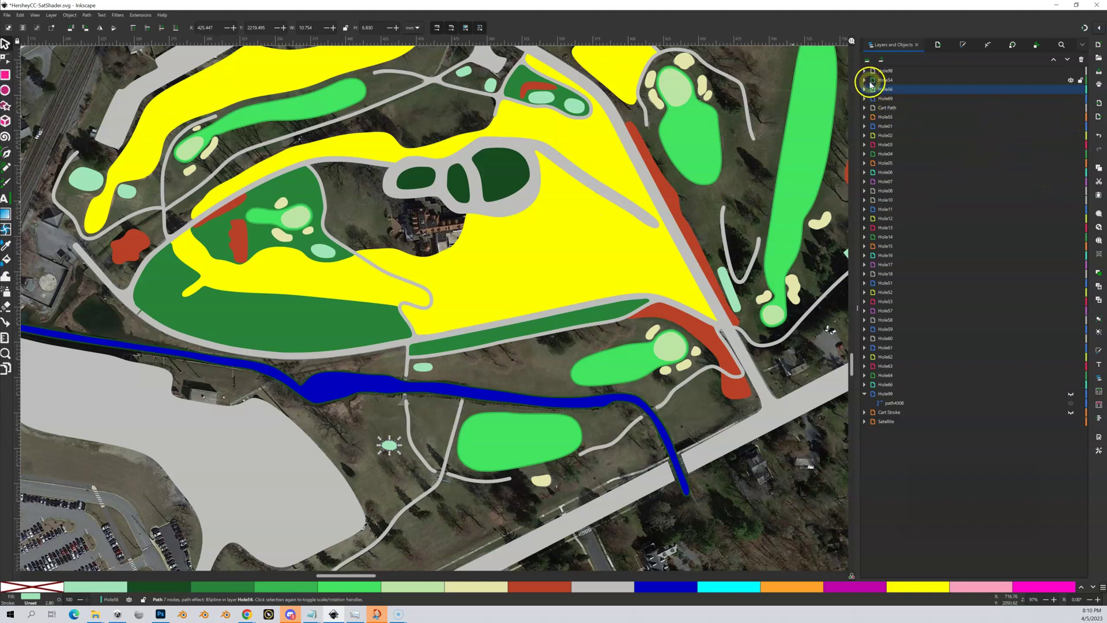